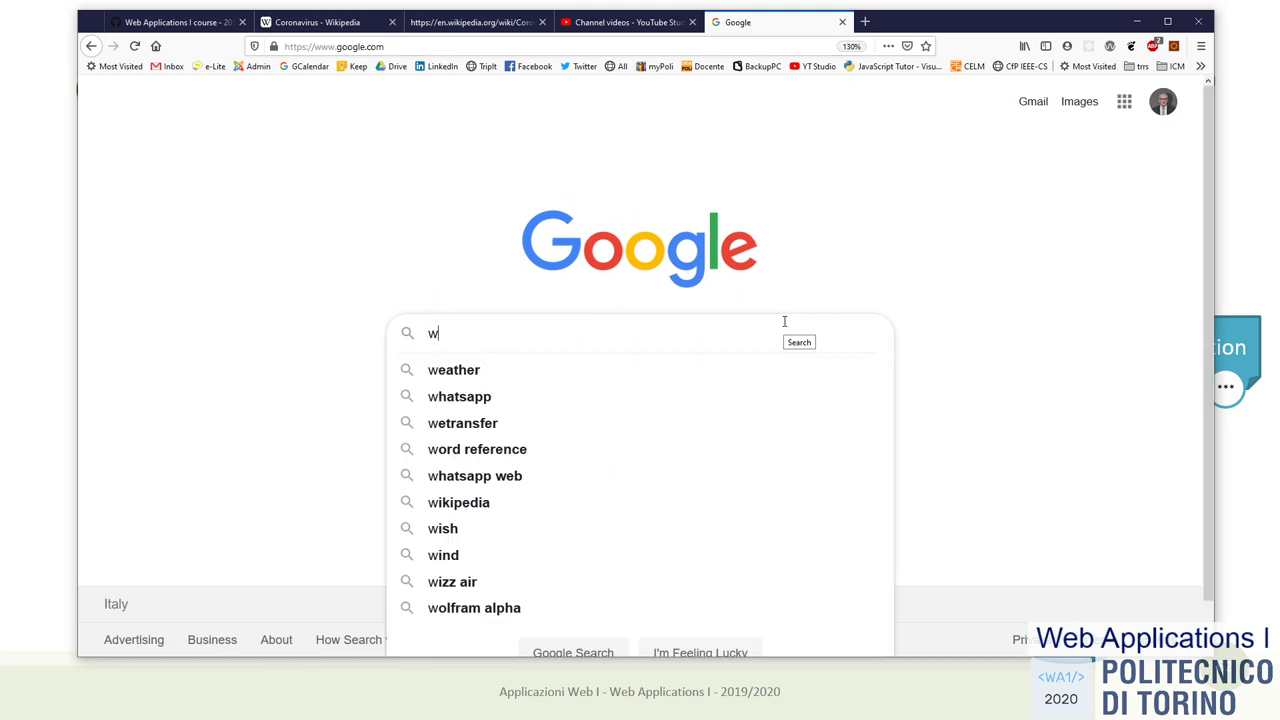
Delete the 'web app' query from the Google search box, then open DevTools with F12.
key(BackSpace)
text(eb app)
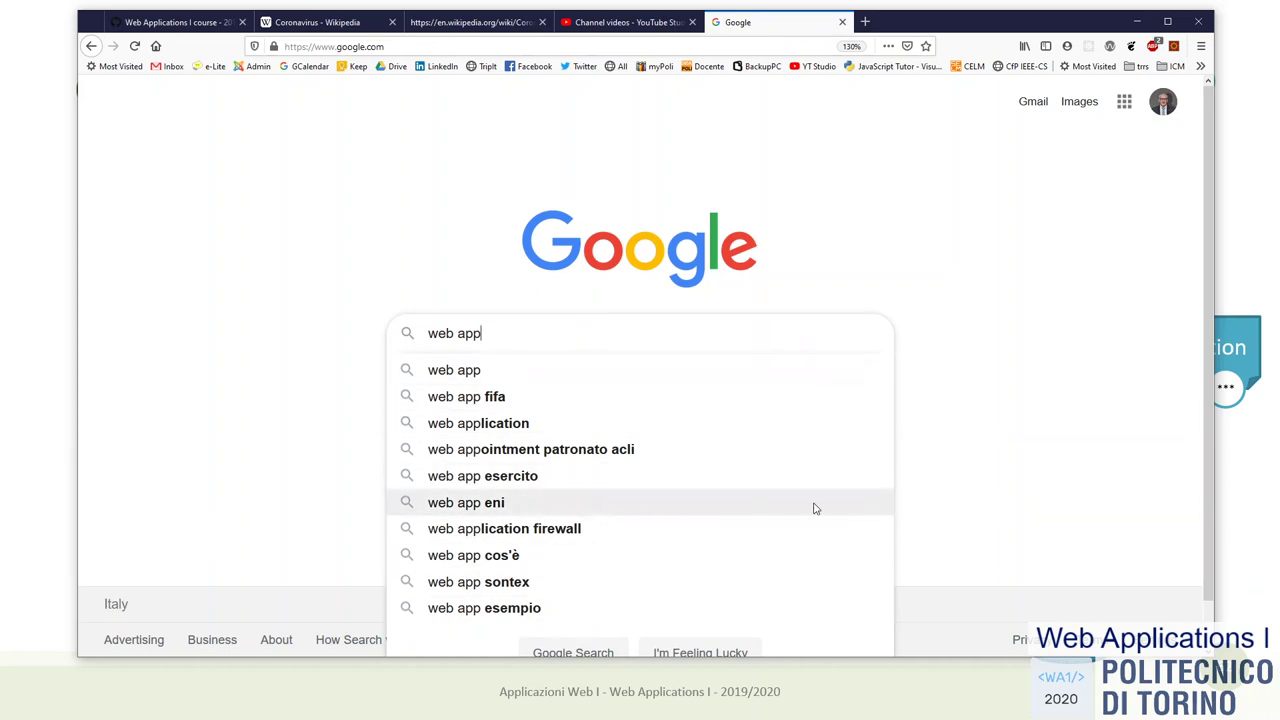
key(ctrl+shift+Left)
key(ctrl+shift+Left)
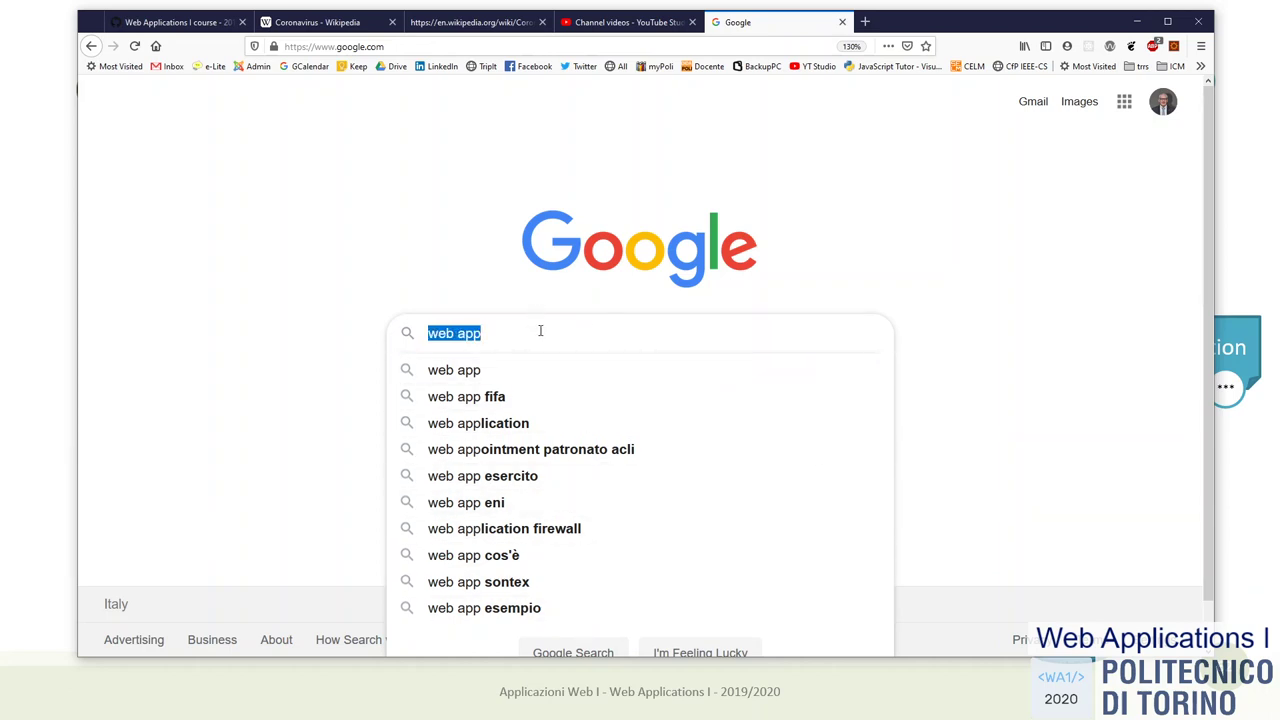
key(shift+F10)
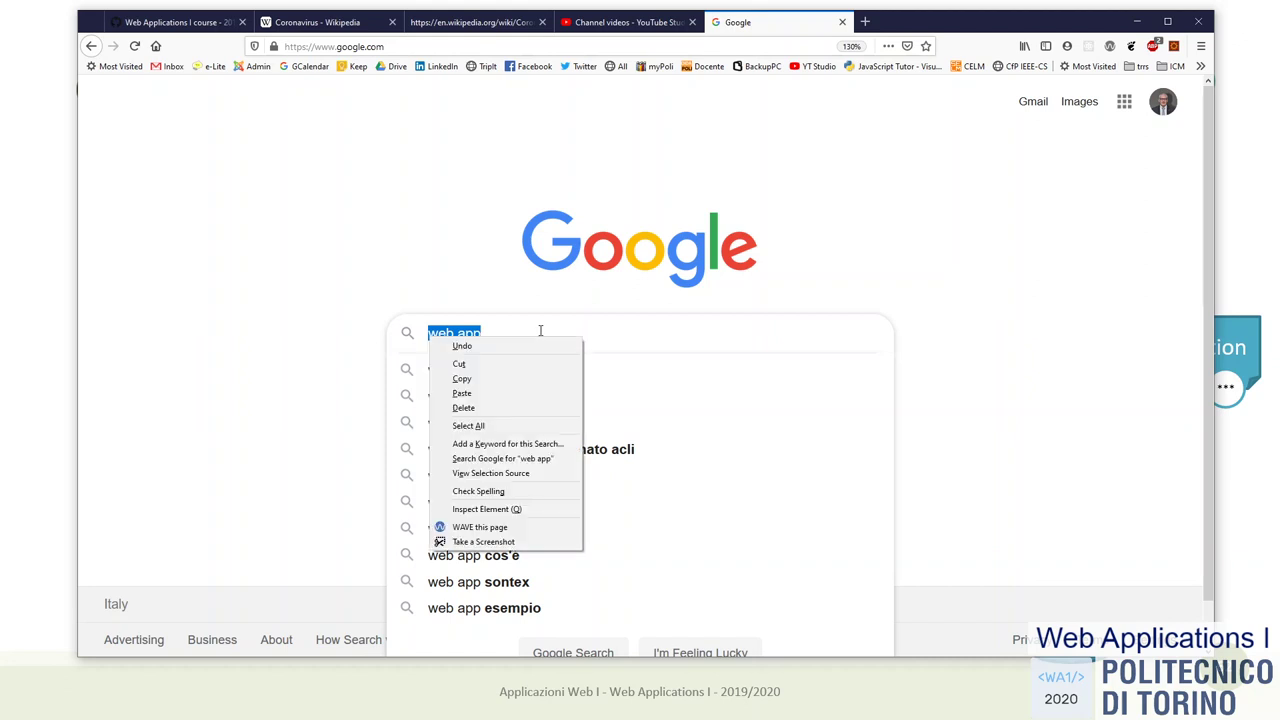
key(t)
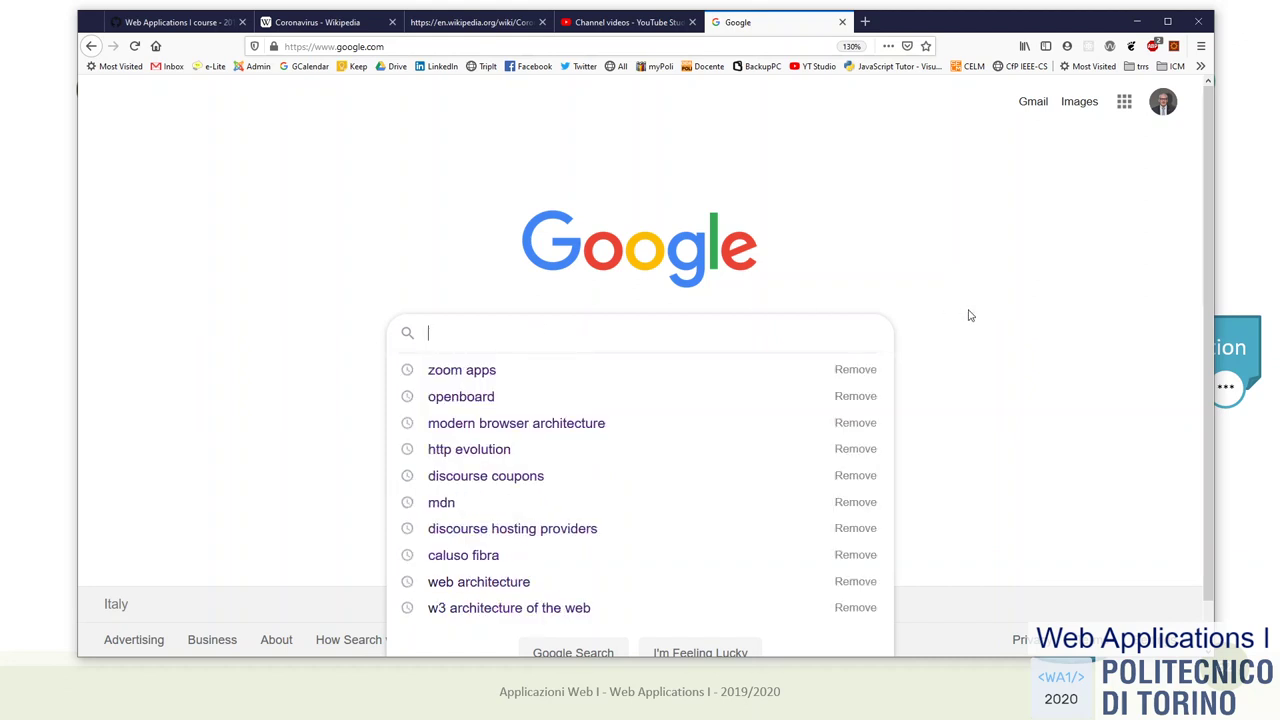
click(970, 315)
key(F12)
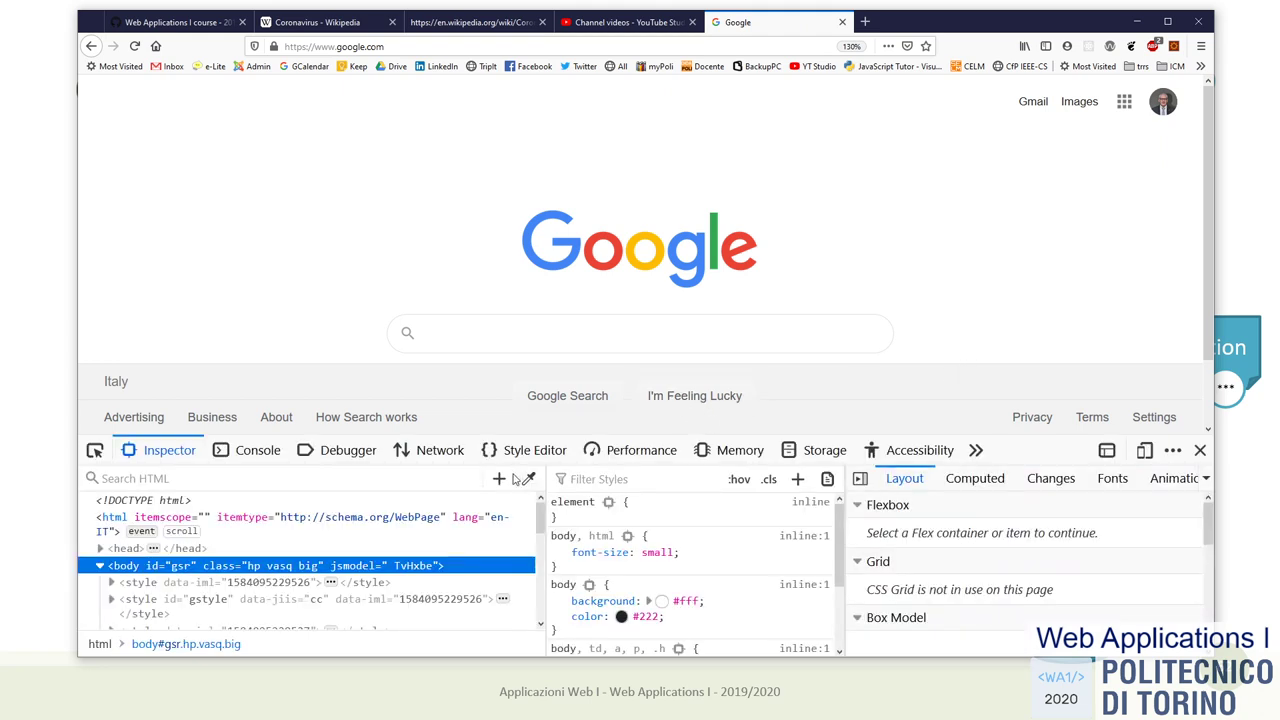
Switch DevTools to the Network panel and reload Google with an empty search box.
click(438, 452)
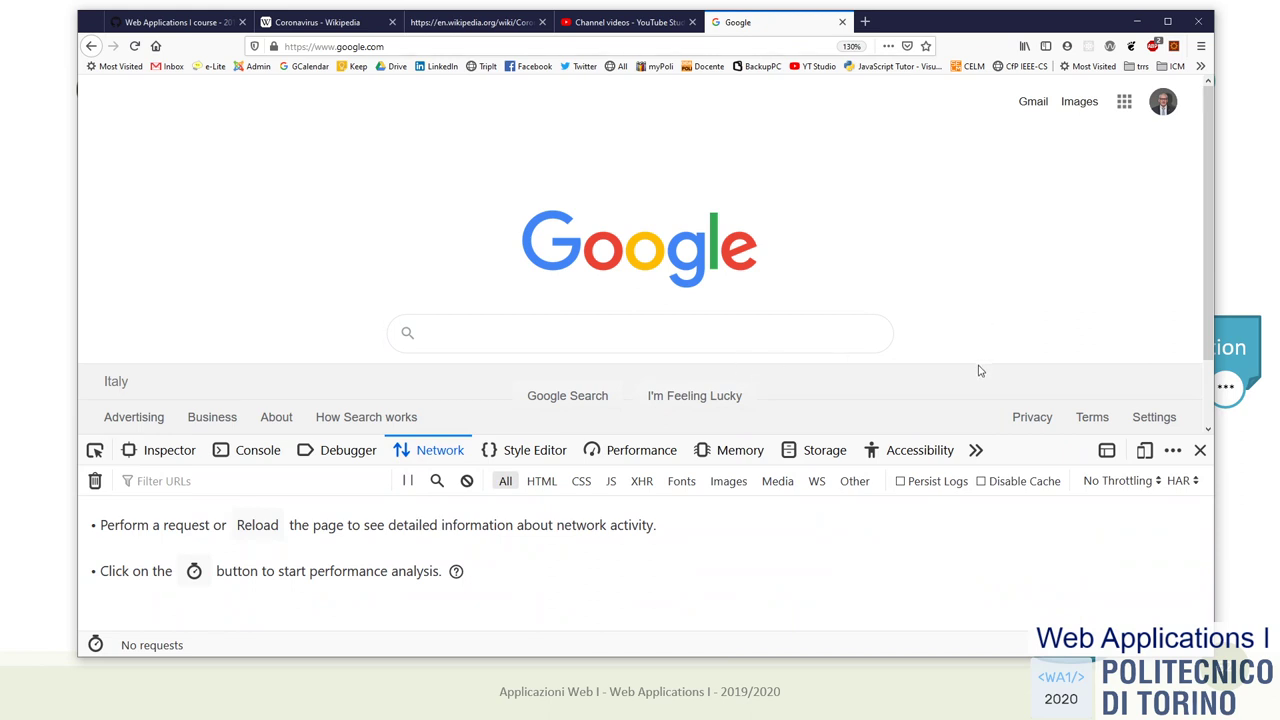
scroll(1057, 271, down, 1)
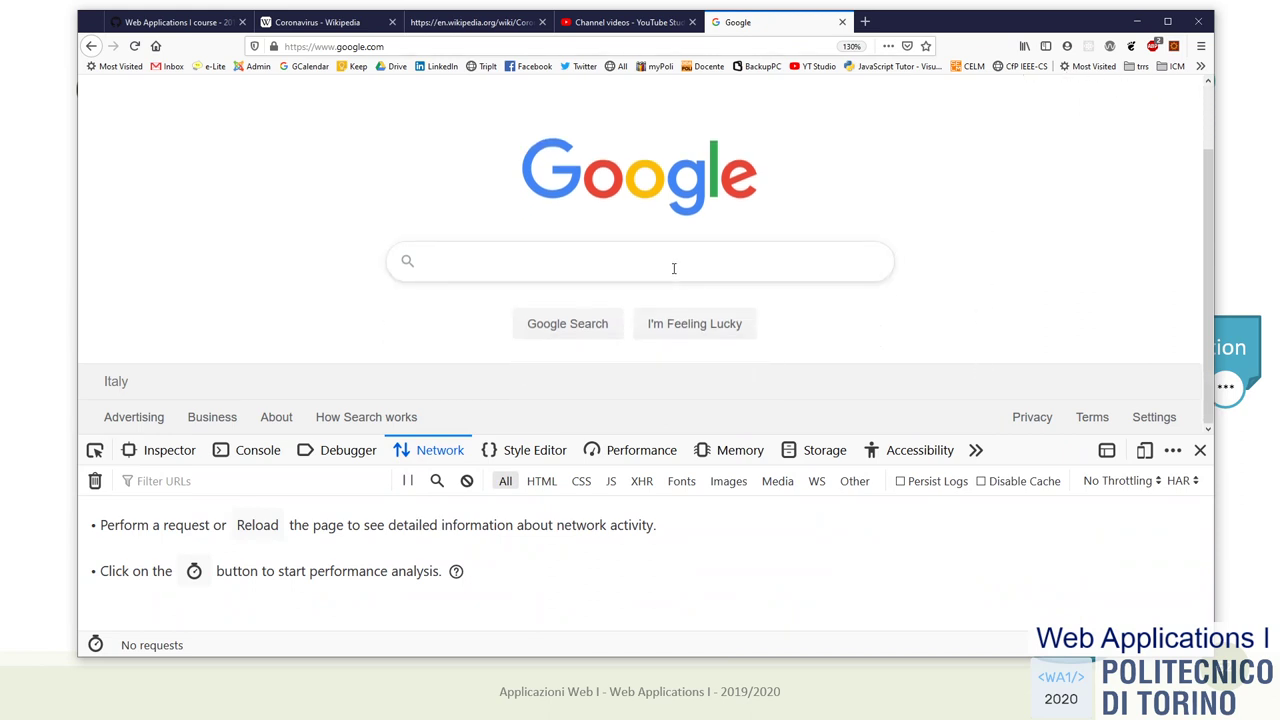
click(672, 255)
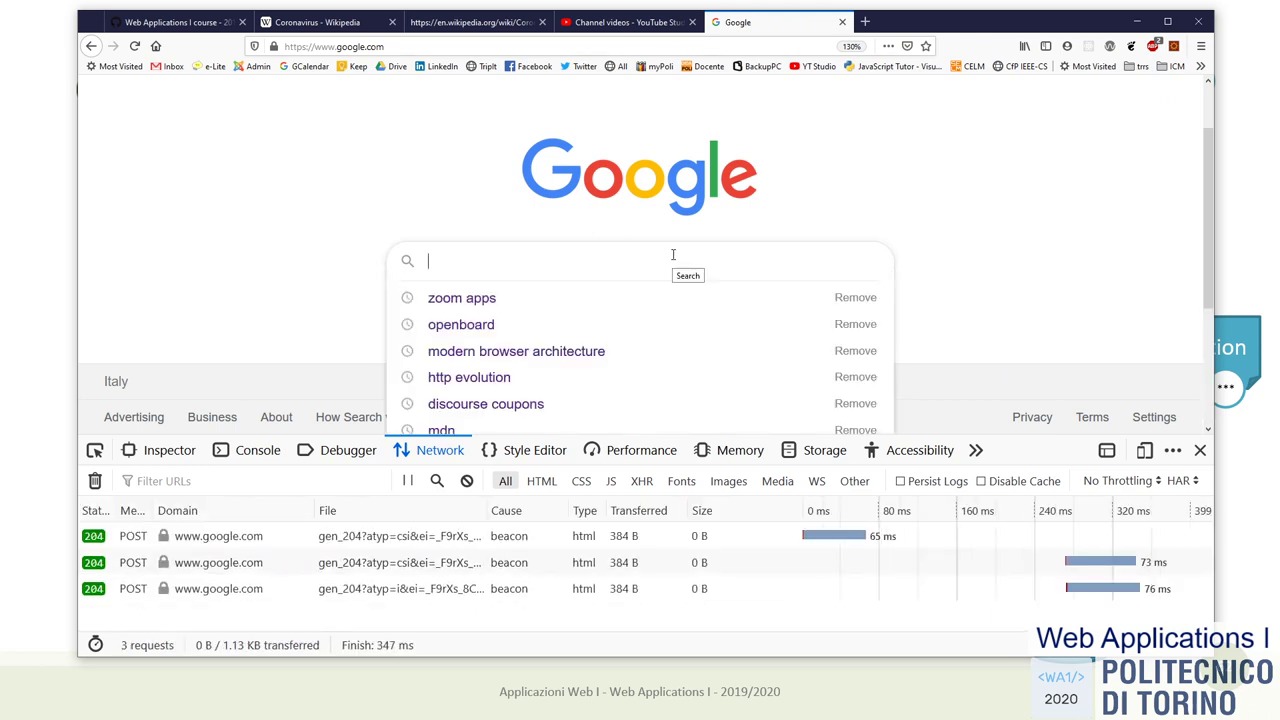
text(wez)
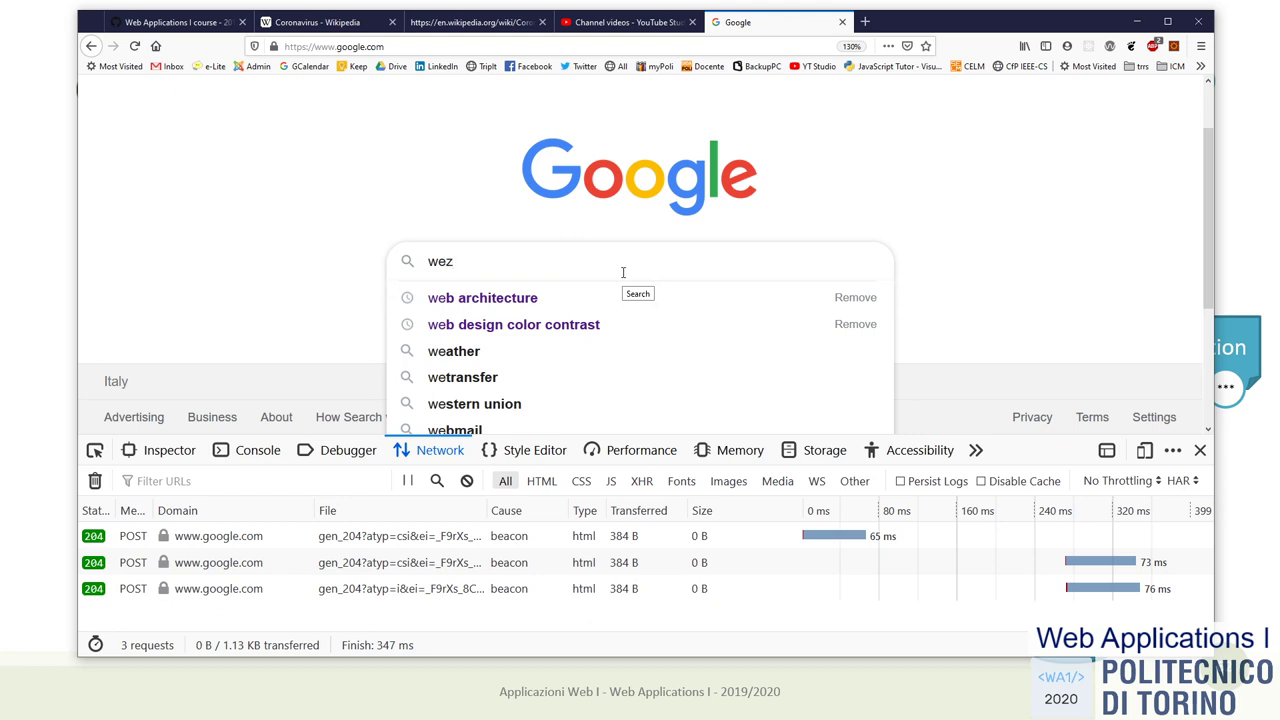
key(BackSpace)
key(BackSpace)
key(BackSpace)
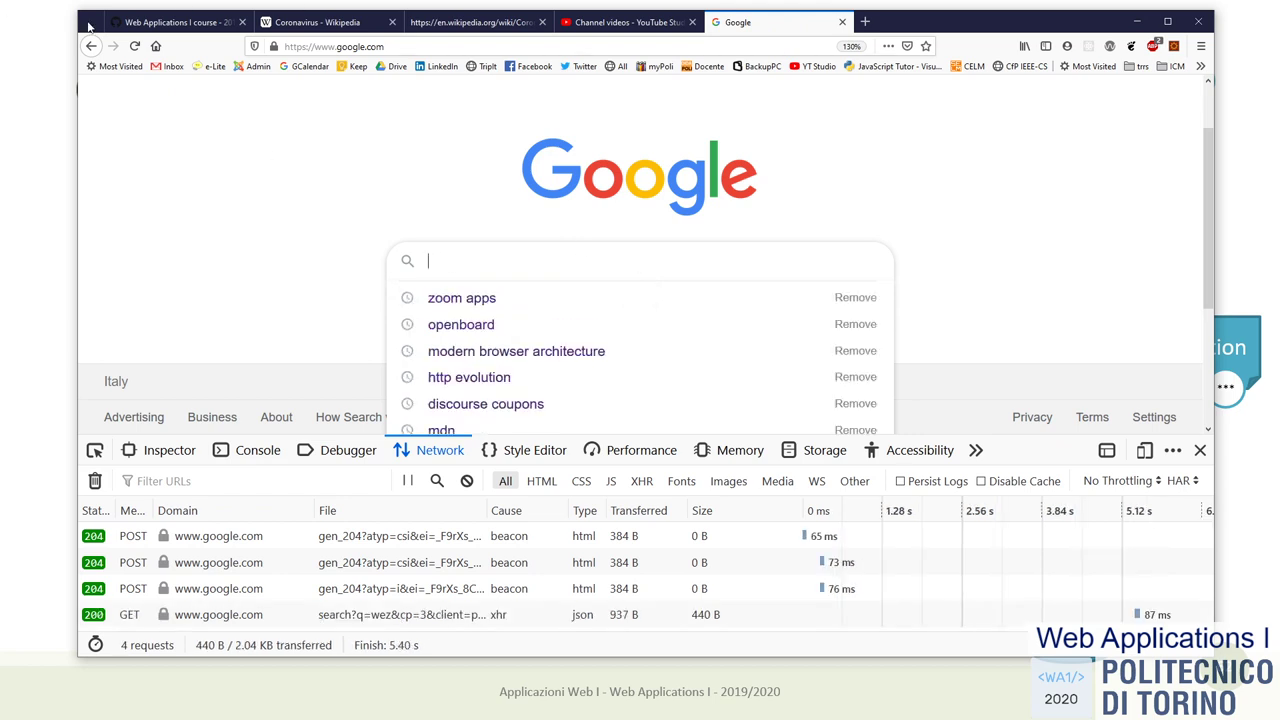
click(155, 48)
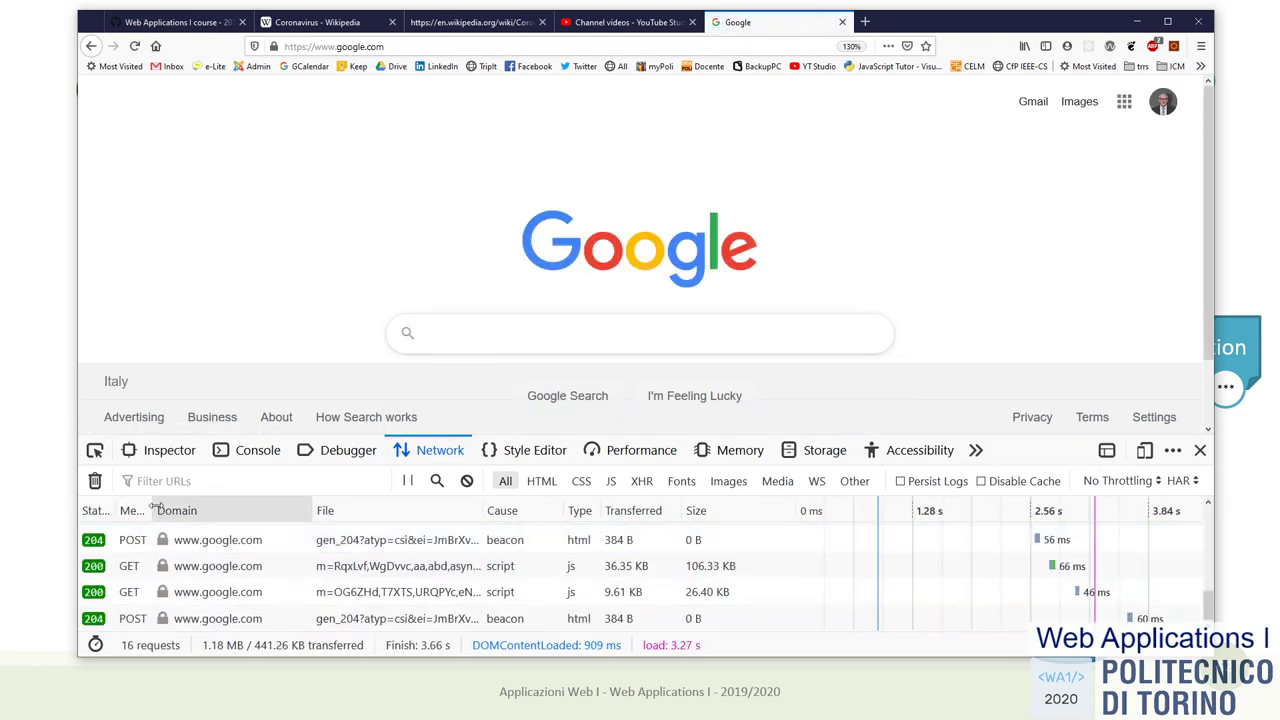
key(F5)
Clear the Network request list and type 'web appl' into the Google search box.
click(95, 481)
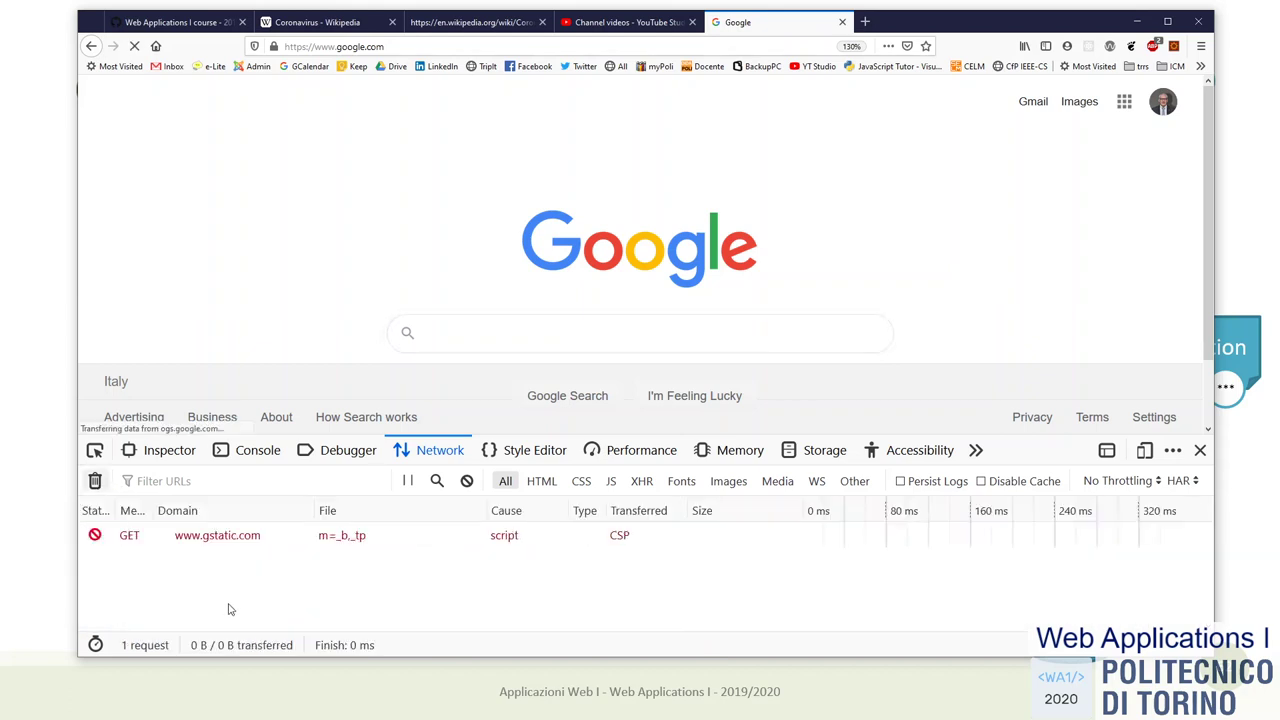
click(95, 481)
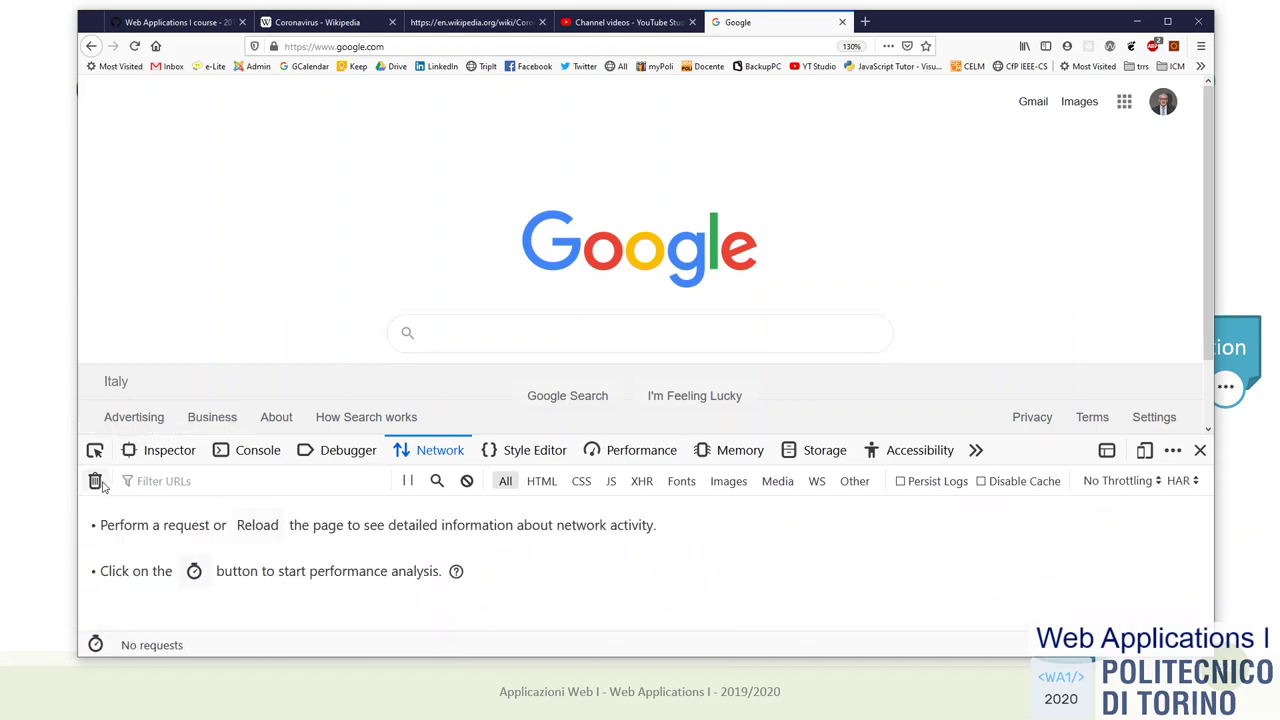
click(646, 336)
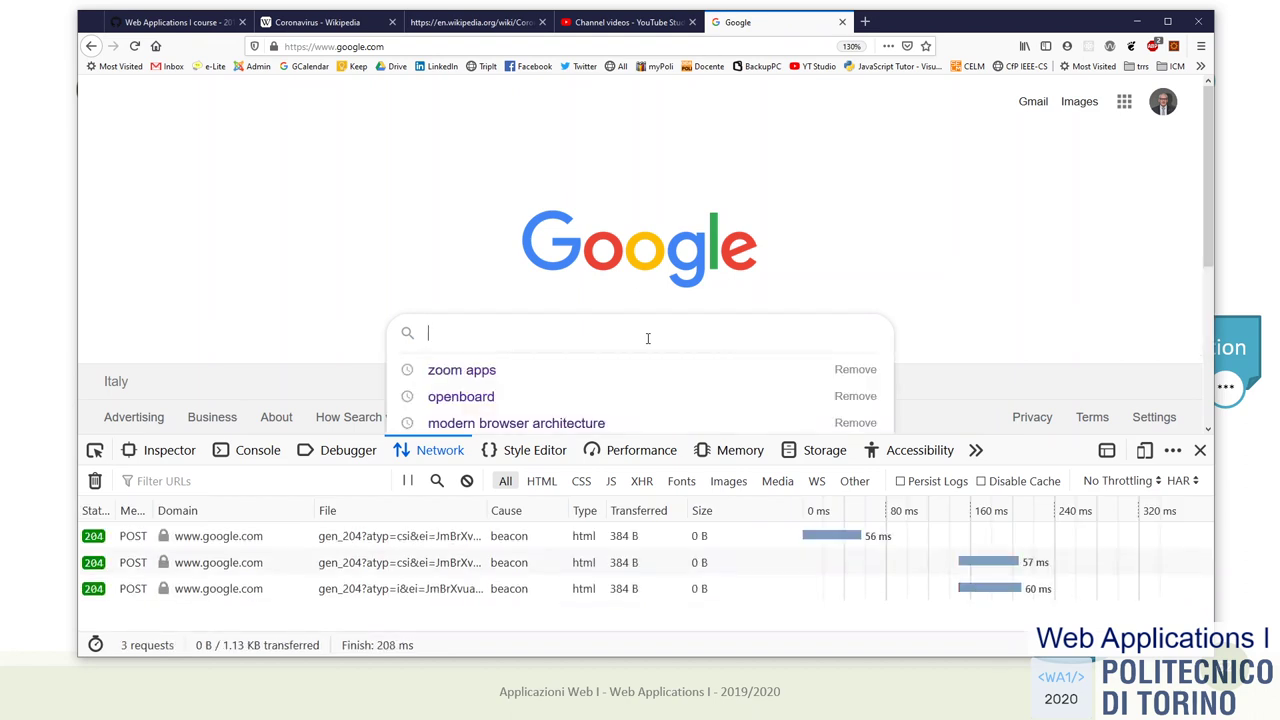
text(we)
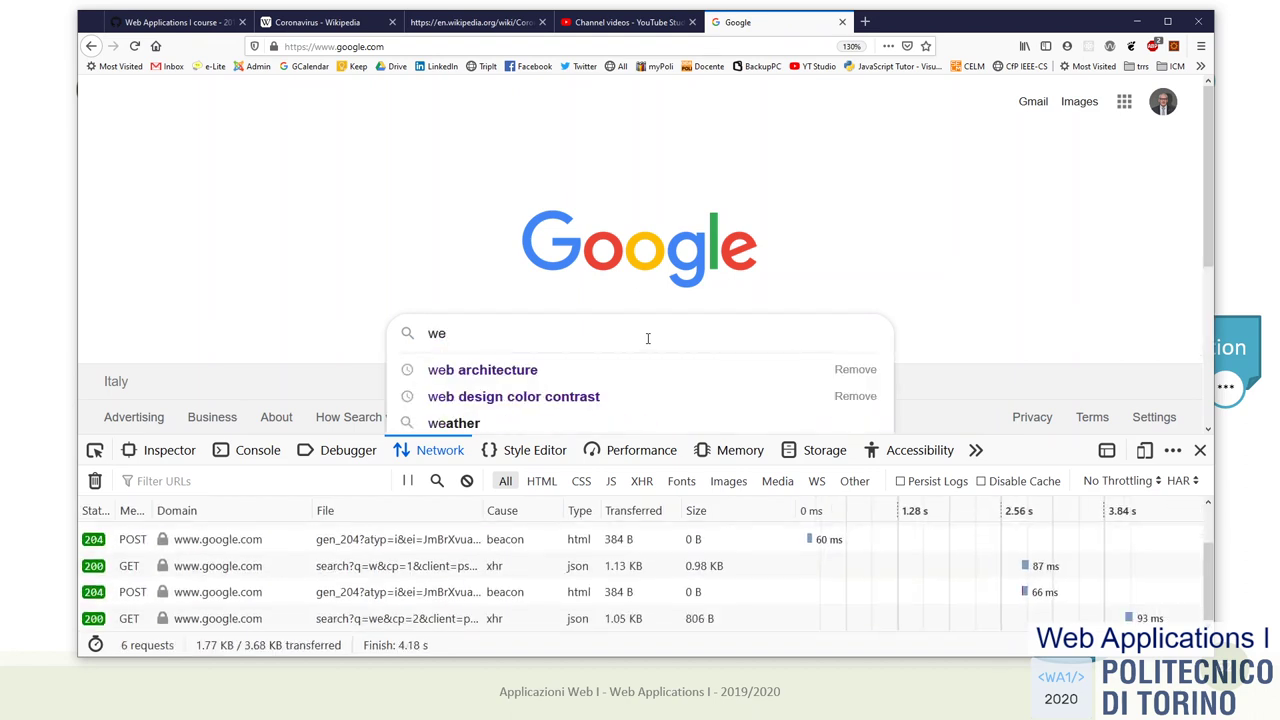
text(b a)
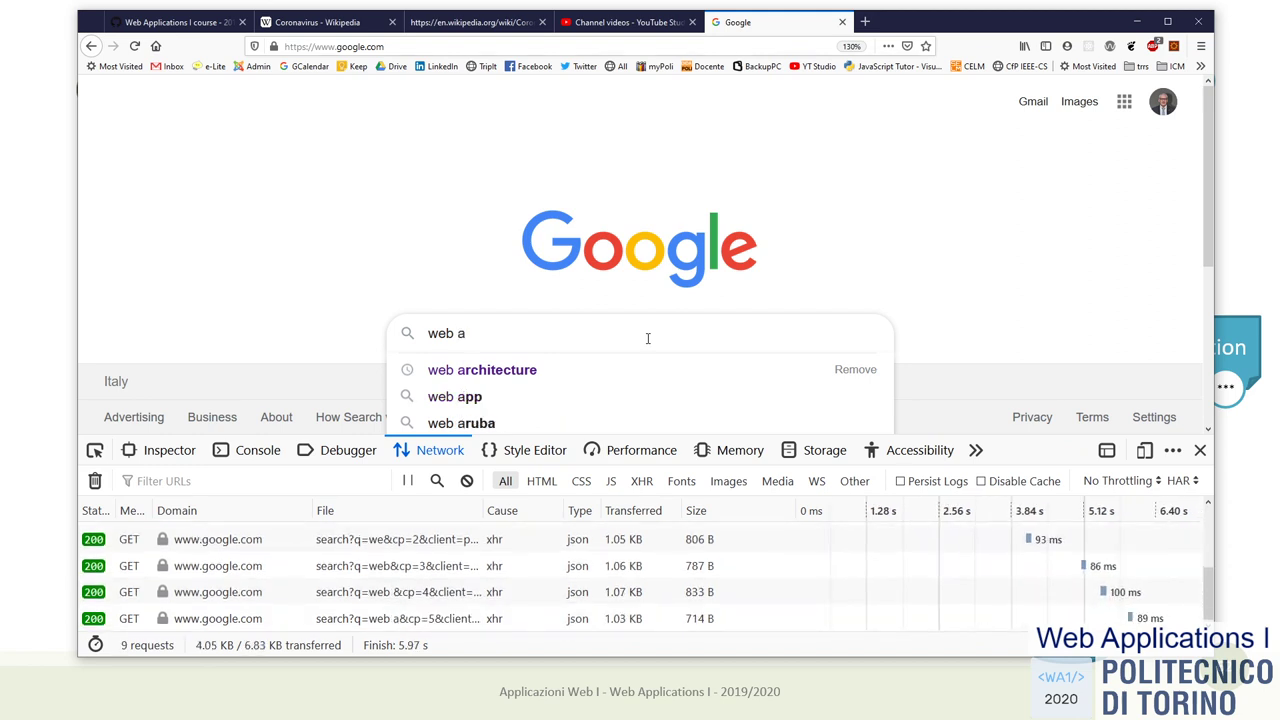
text(p)
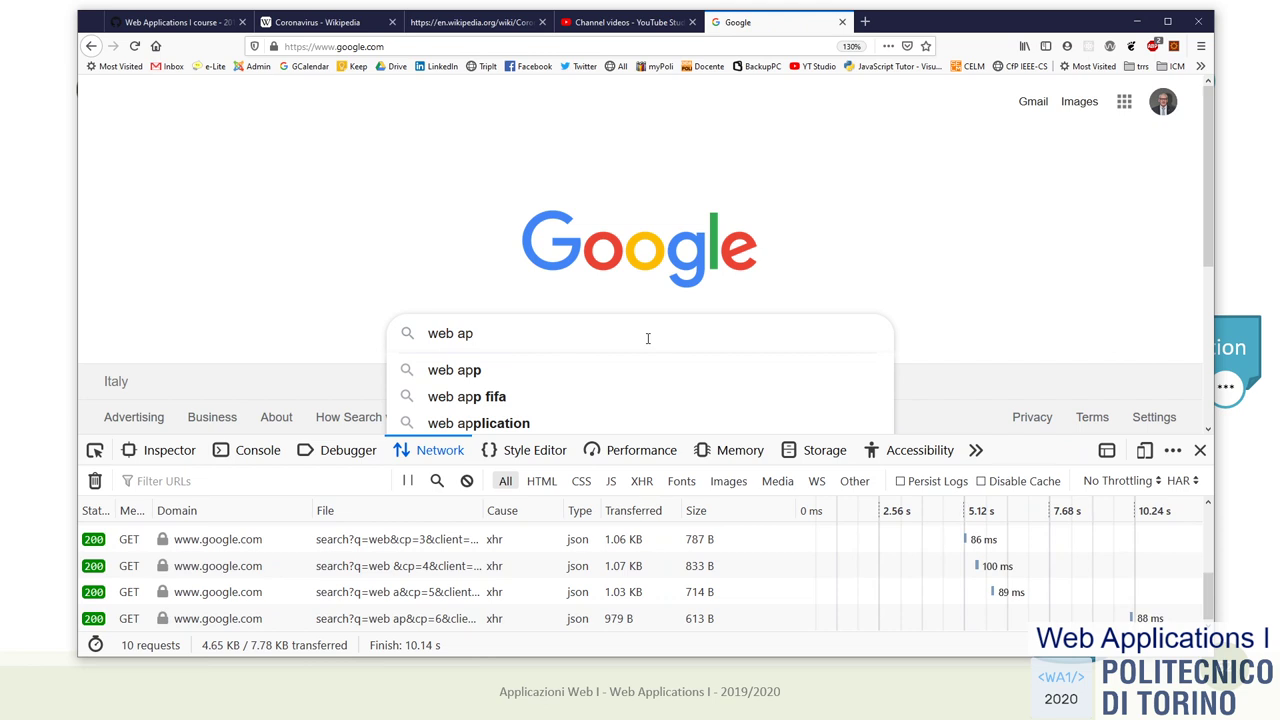
text(pl)
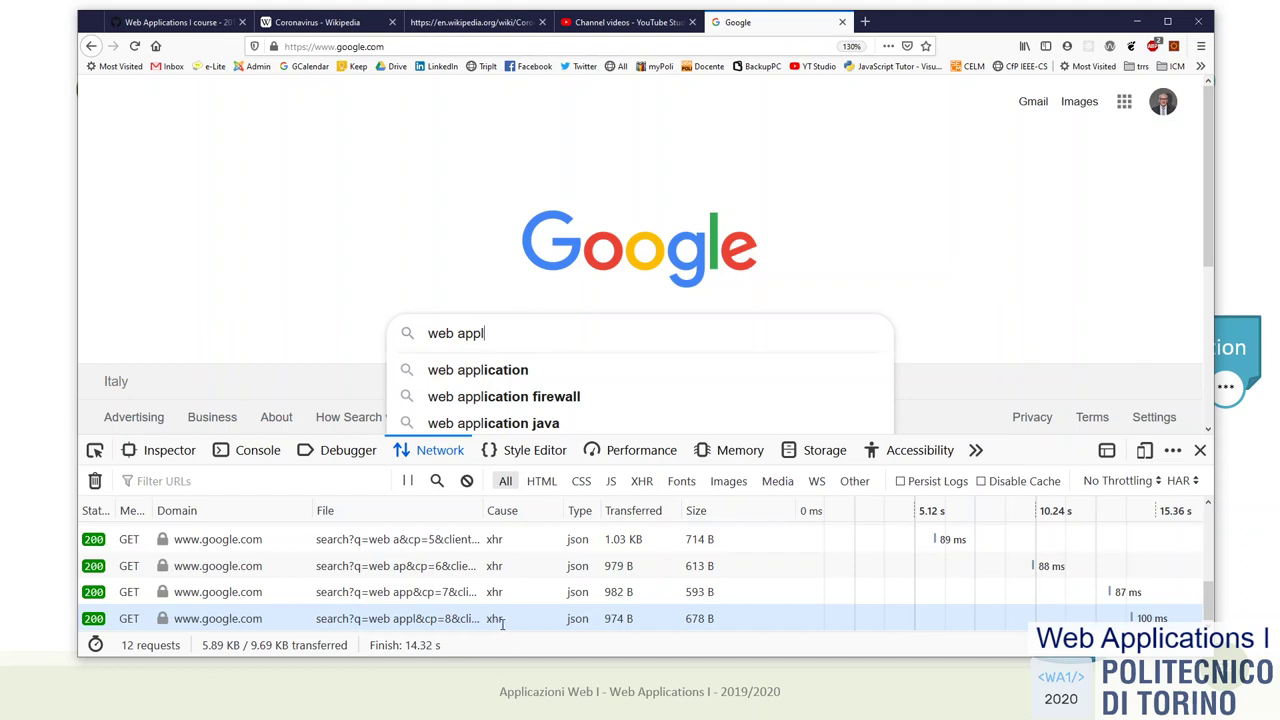
Open the latest autocomplete request's details and enlarge the DevTools panel and text.
click(588, 619)
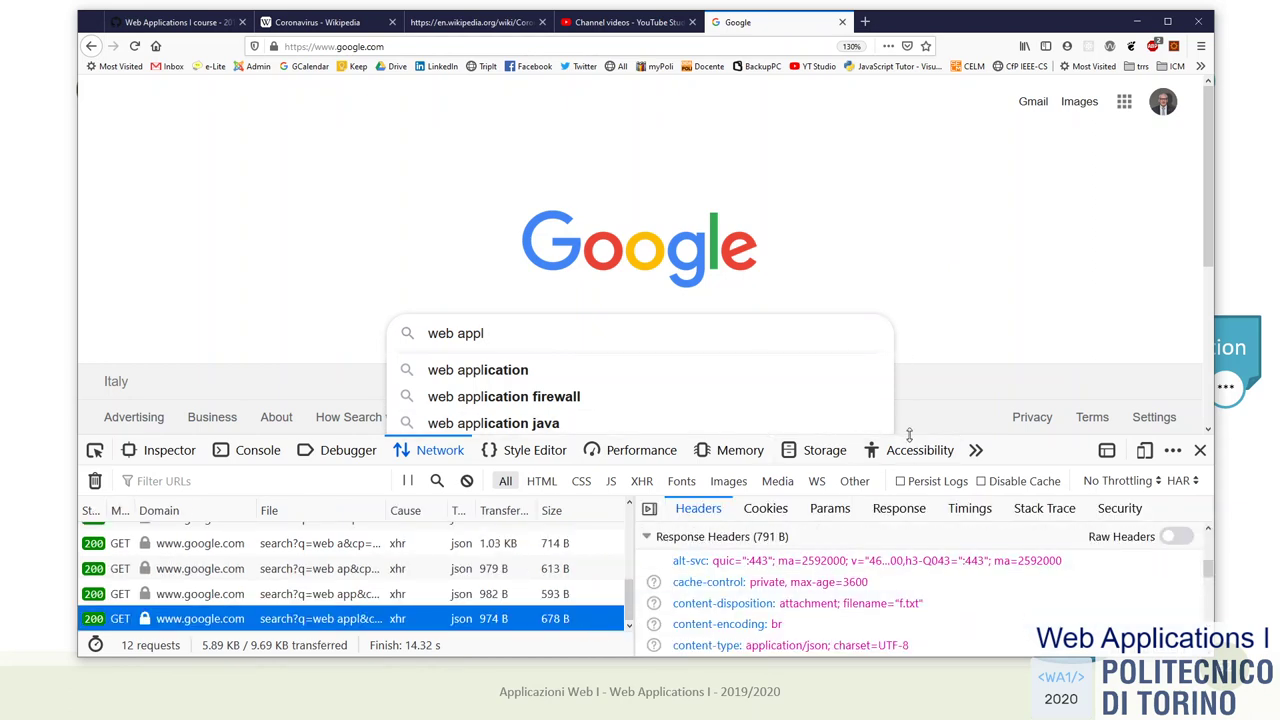
drag(909, 434, 885, 257)
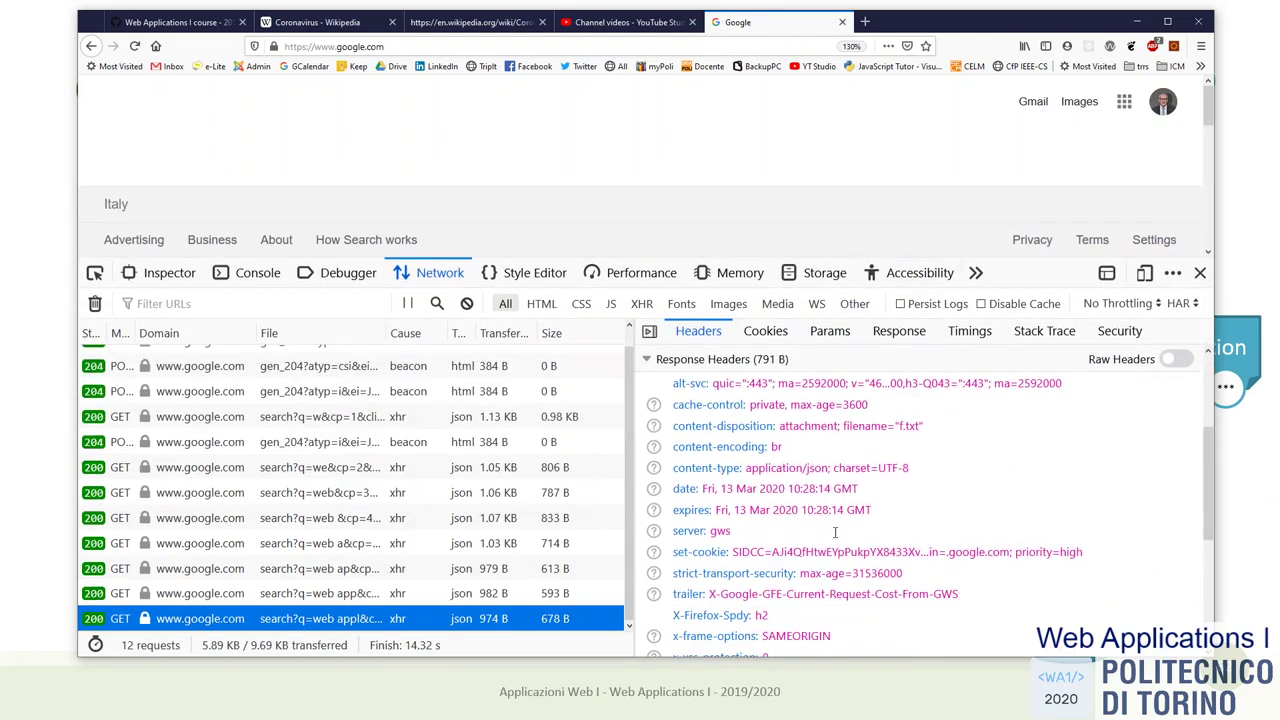
scroll(810, 466, down, 4)
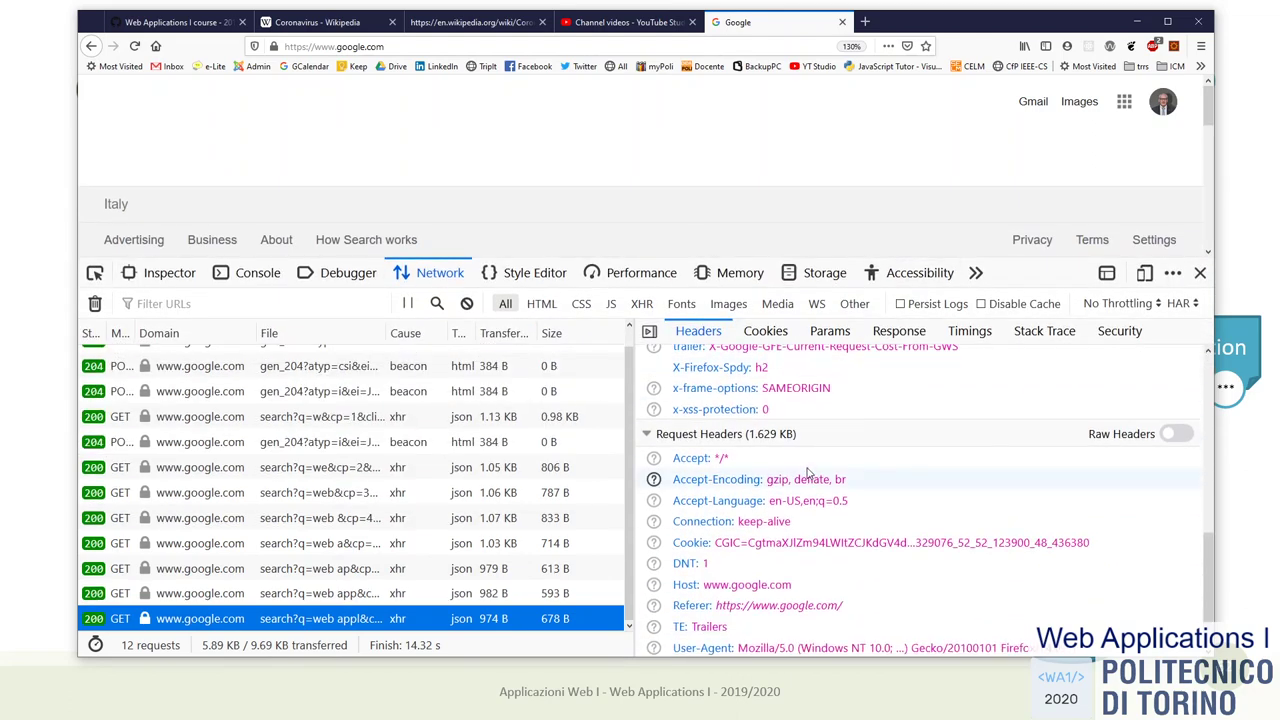
scroll(805, 476, up, 8)
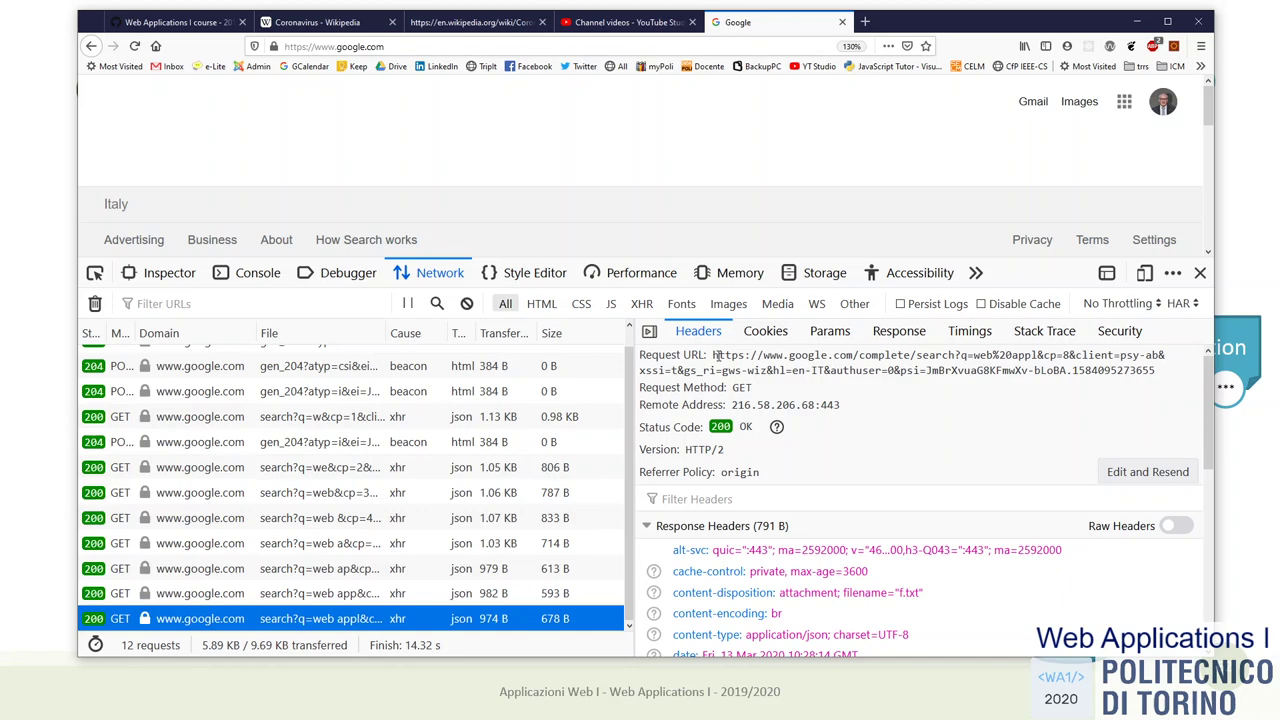
key(ctrl+plus)
key(ctrl+plus)
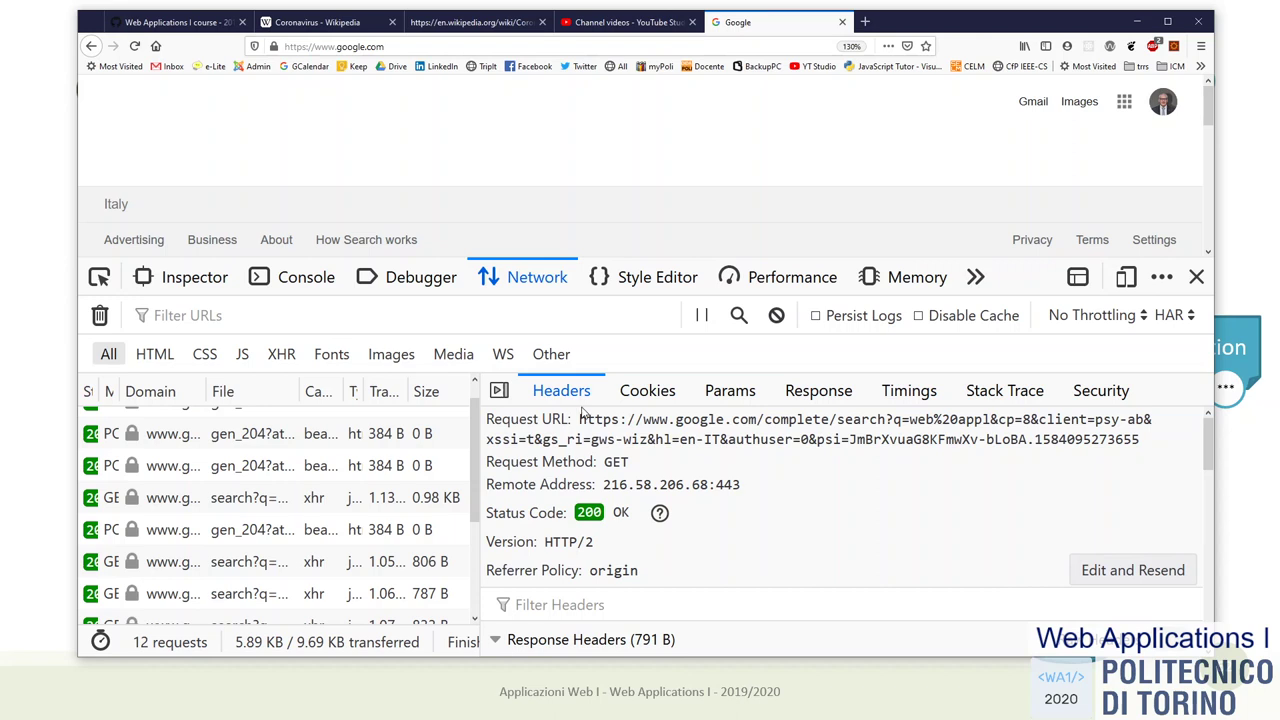
Highlight 'complete', 'search' and 'web%20appl' in the Request URL, then show the response payload.
drag(580, 420, 604, 420)
double_click(616, 462)
click(693, 472)
drag(773, 419, 826, 420)
double_click(826, 420)
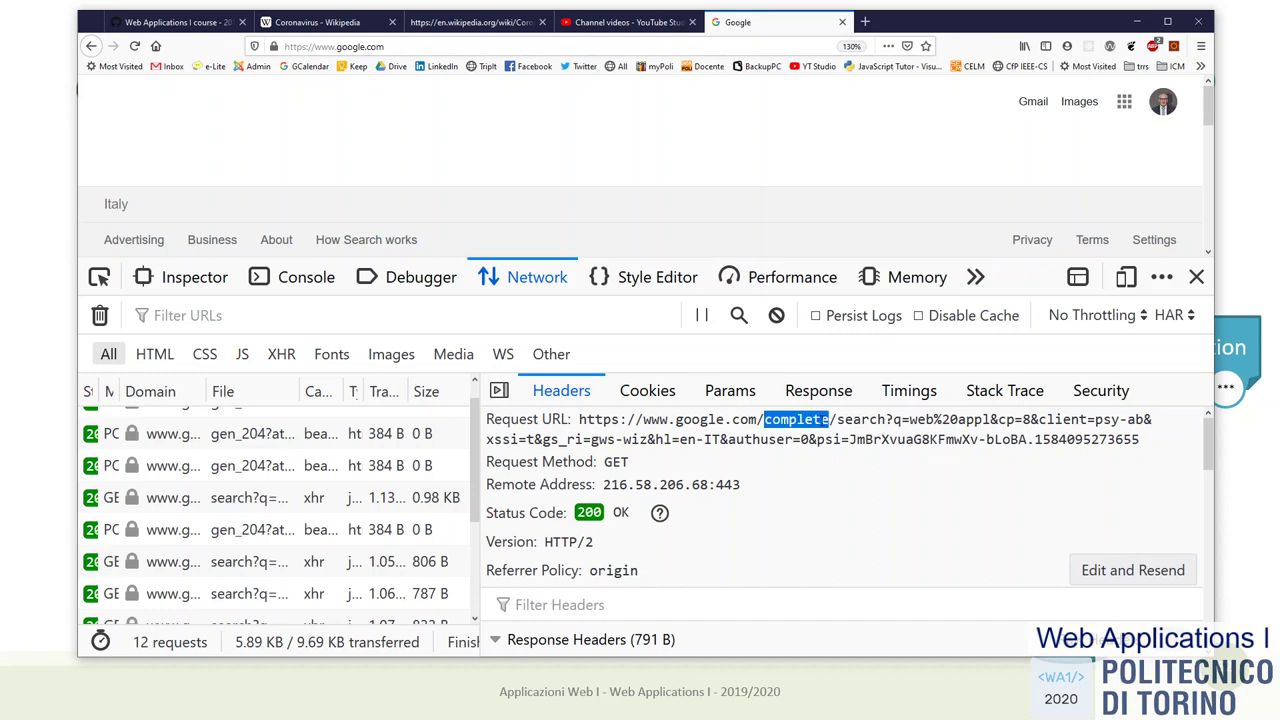
double_click(849, 420)
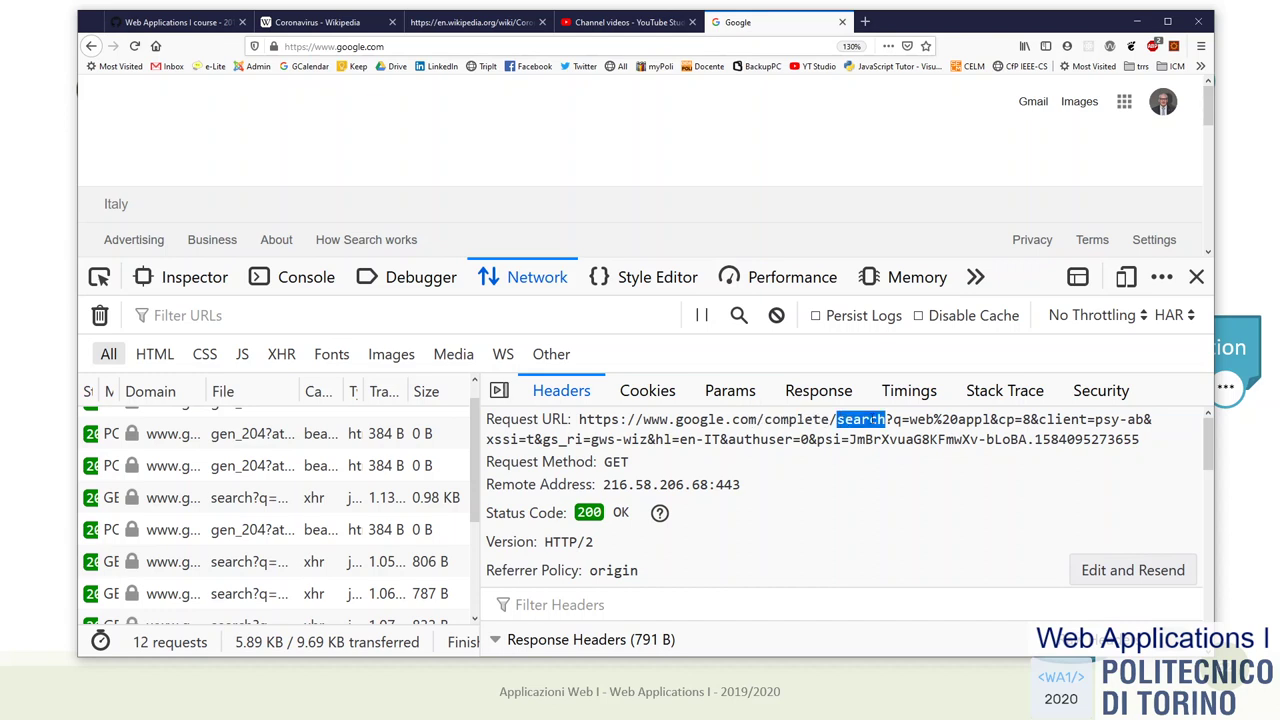
click(898, 419)
drag(908, 419, 991, 419)
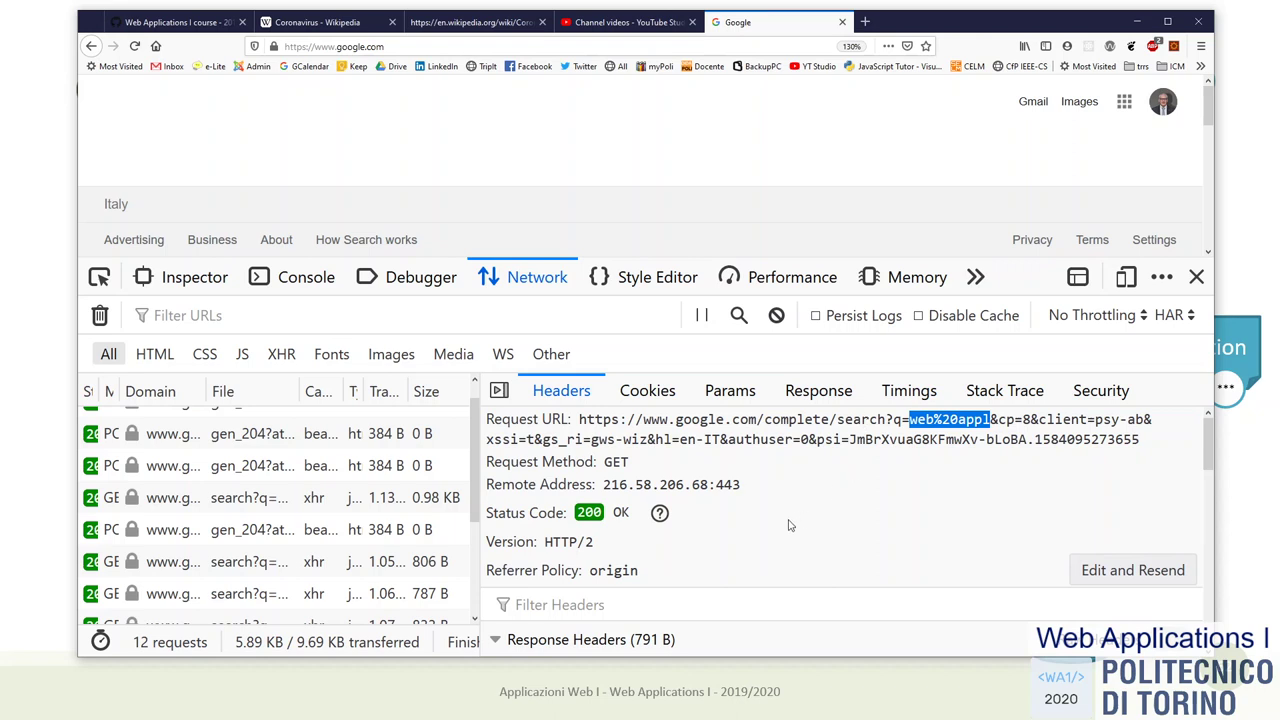
click(799, 393)
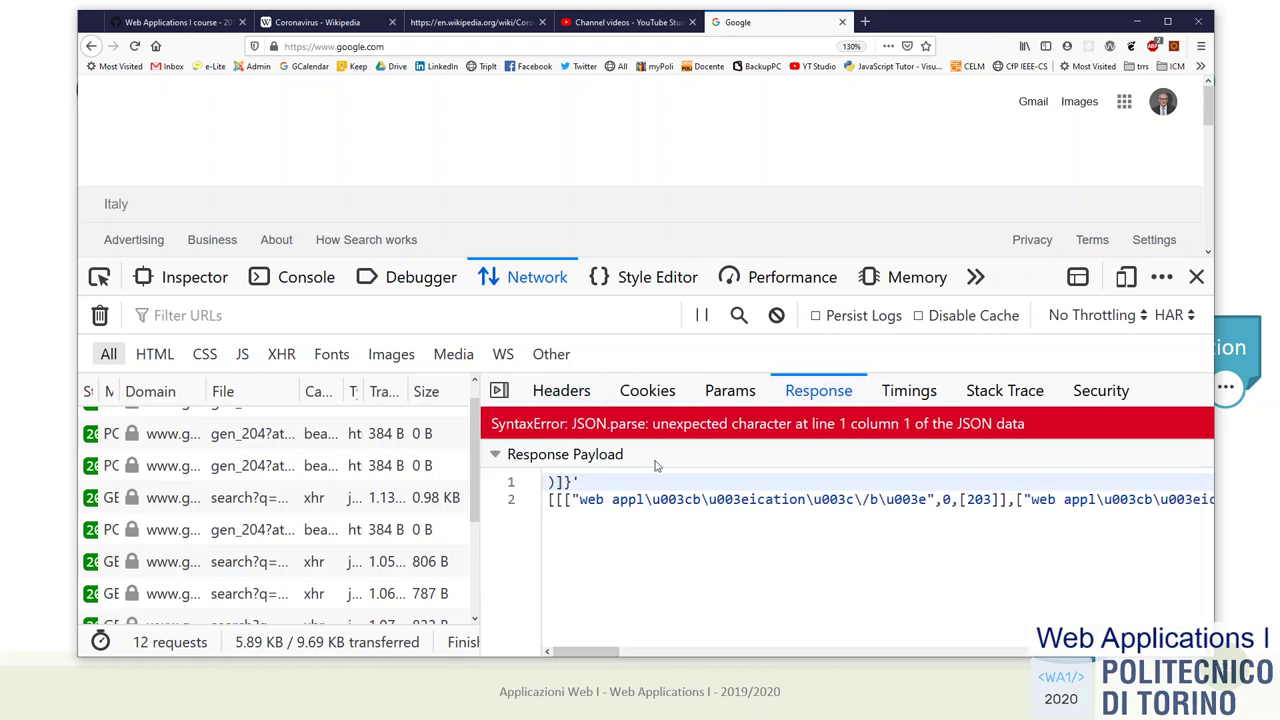
Highlight the payload's suggestion texts, such as 'web appl' and 'web application firewall'.
double_click(577, 481)
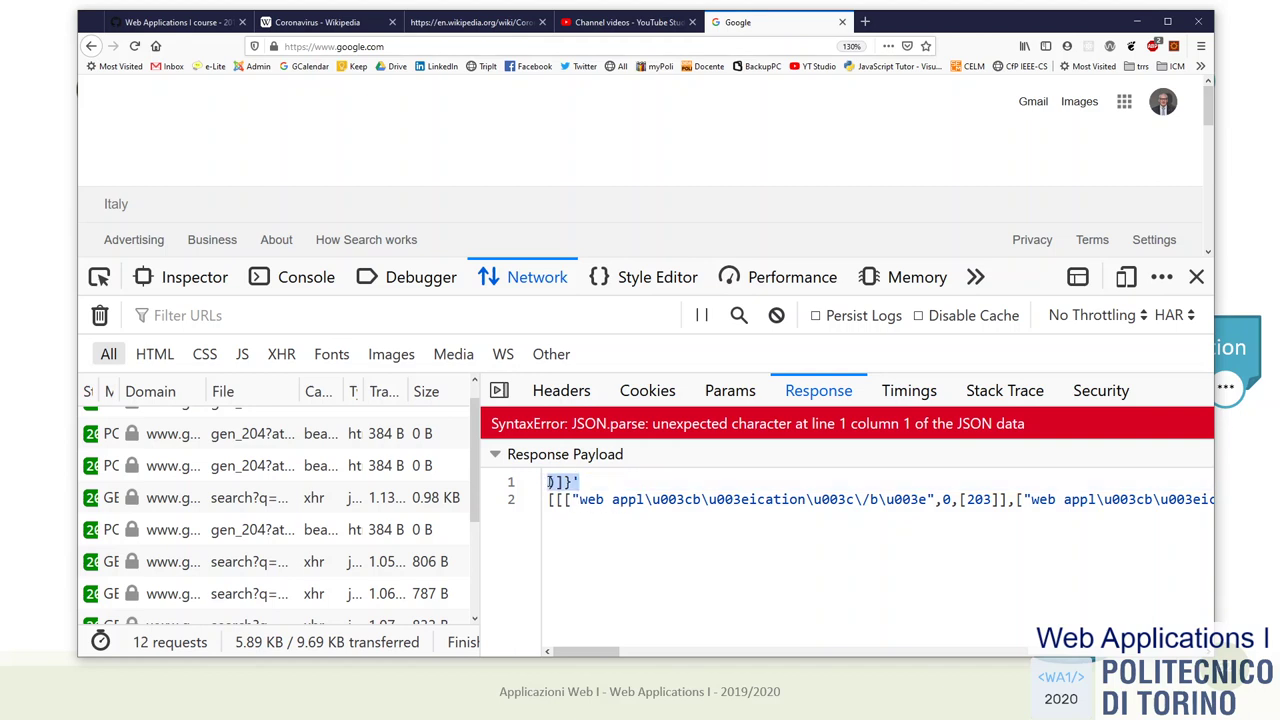
scroll(600, 518, right, 10)
scroll(616, 642, left, 10)
scroll(623, 555, right, 10)
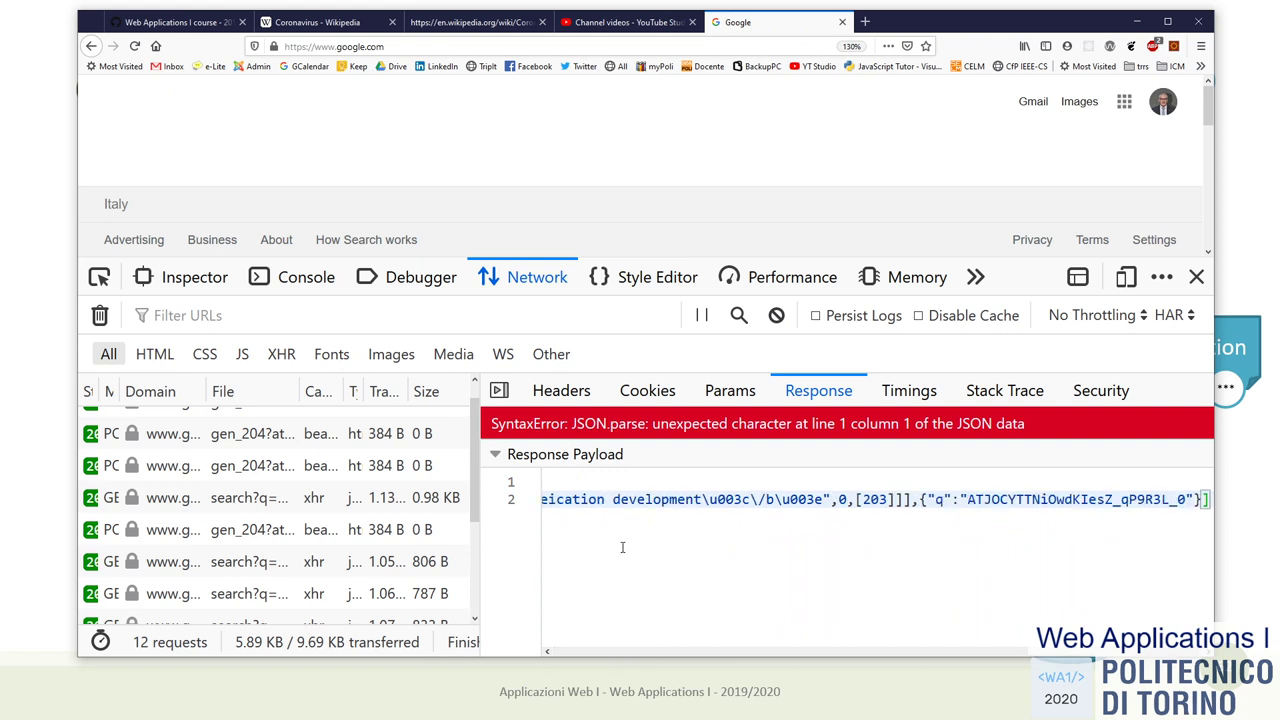
scroll(600, 657, left, 10)
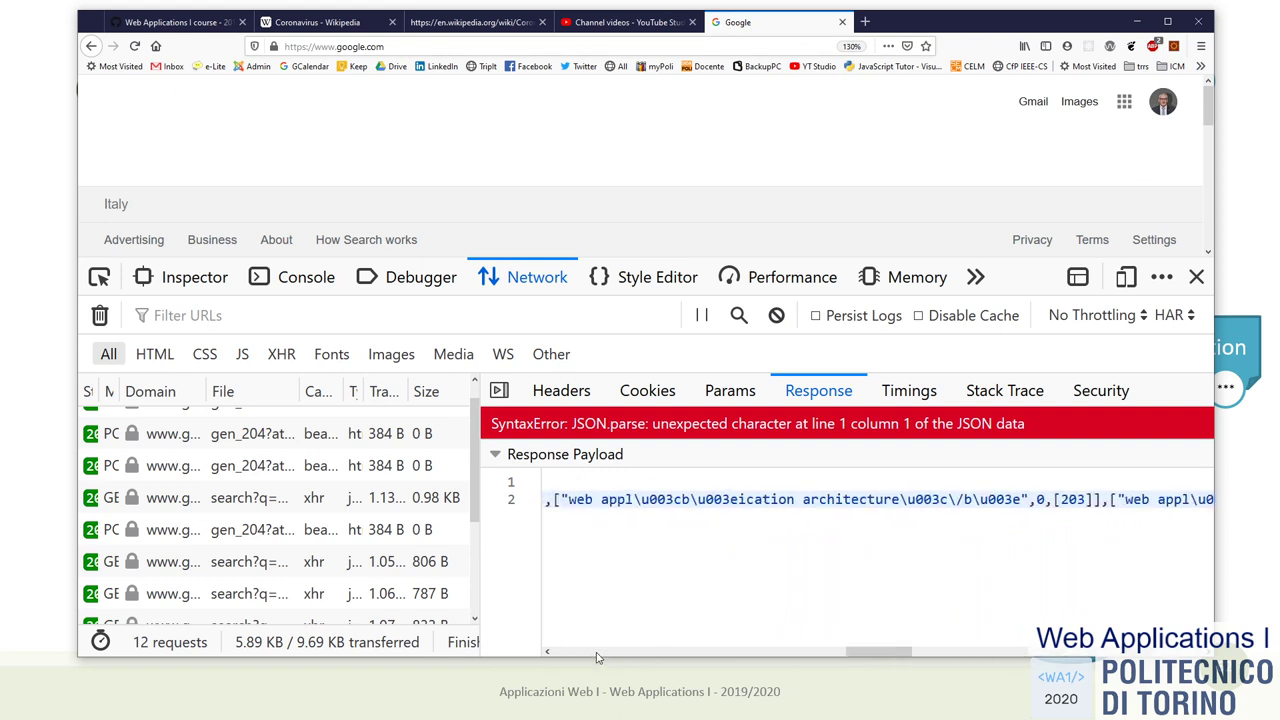
click(579, 500)
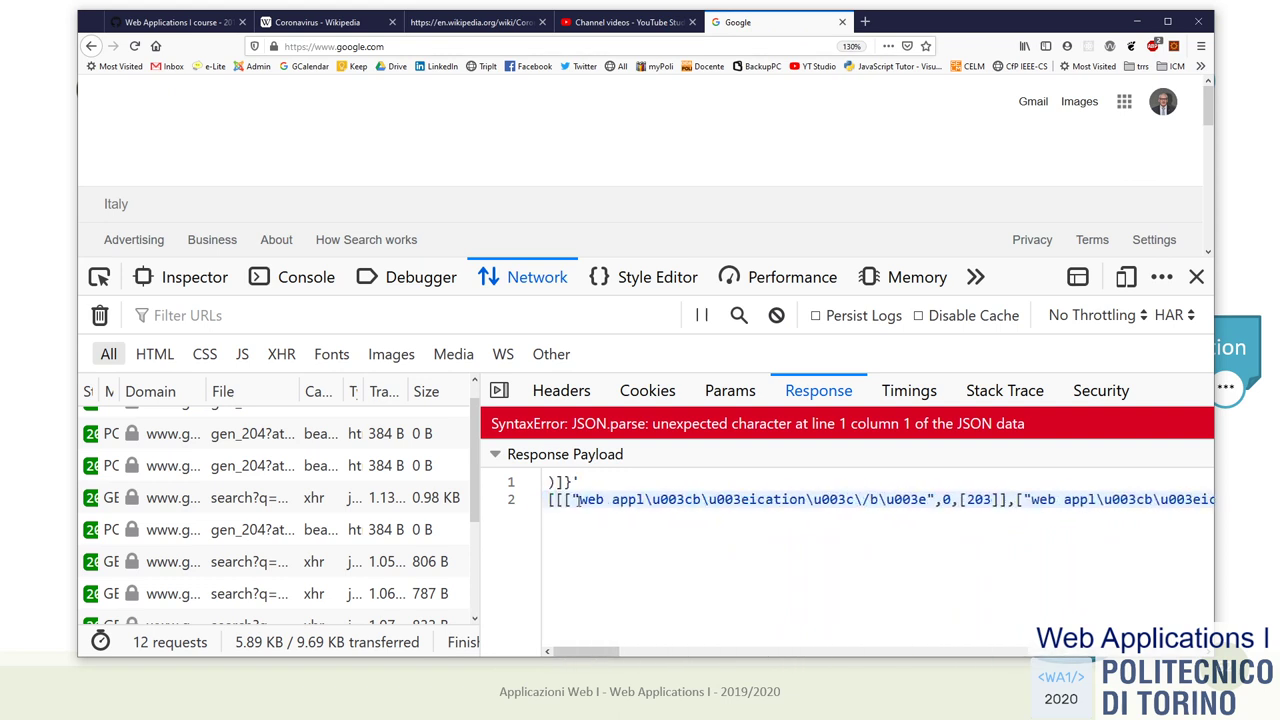
drag(579, 500, 803, 499)
drag(590, 652, 627, 652)
drag(895, 499, 1018, 499)
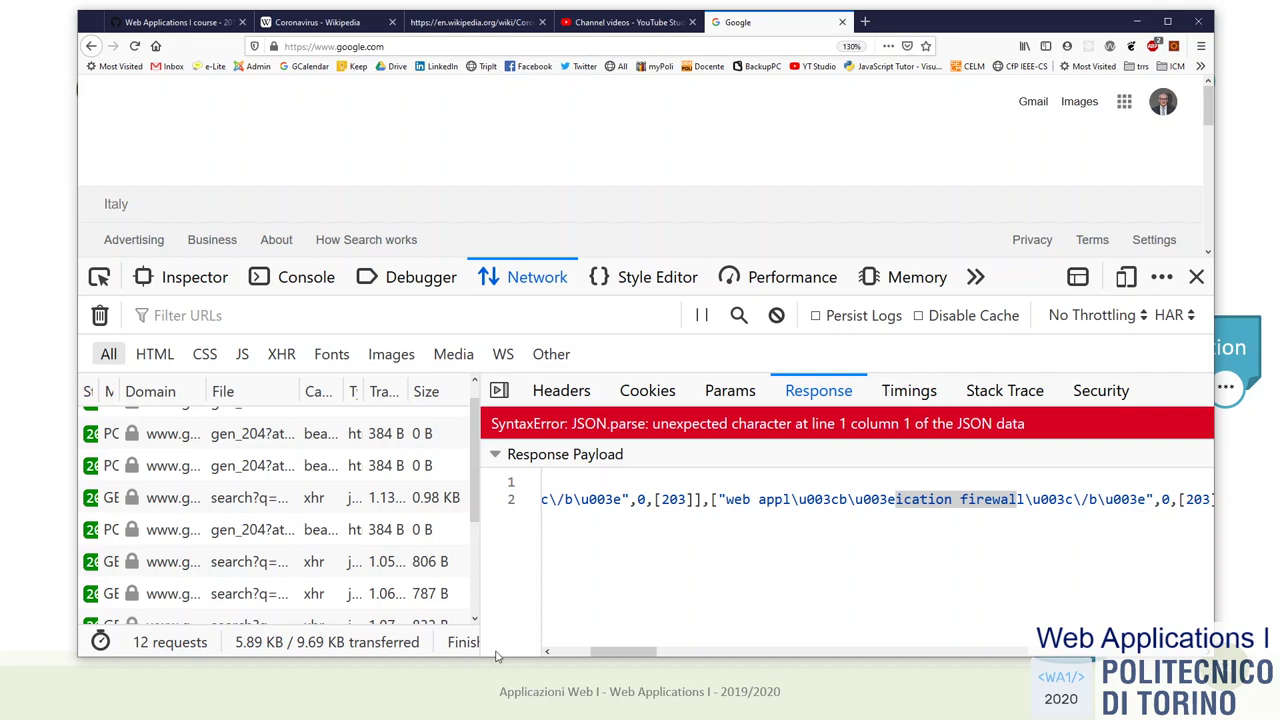
drag(611, 652, 709, 652)
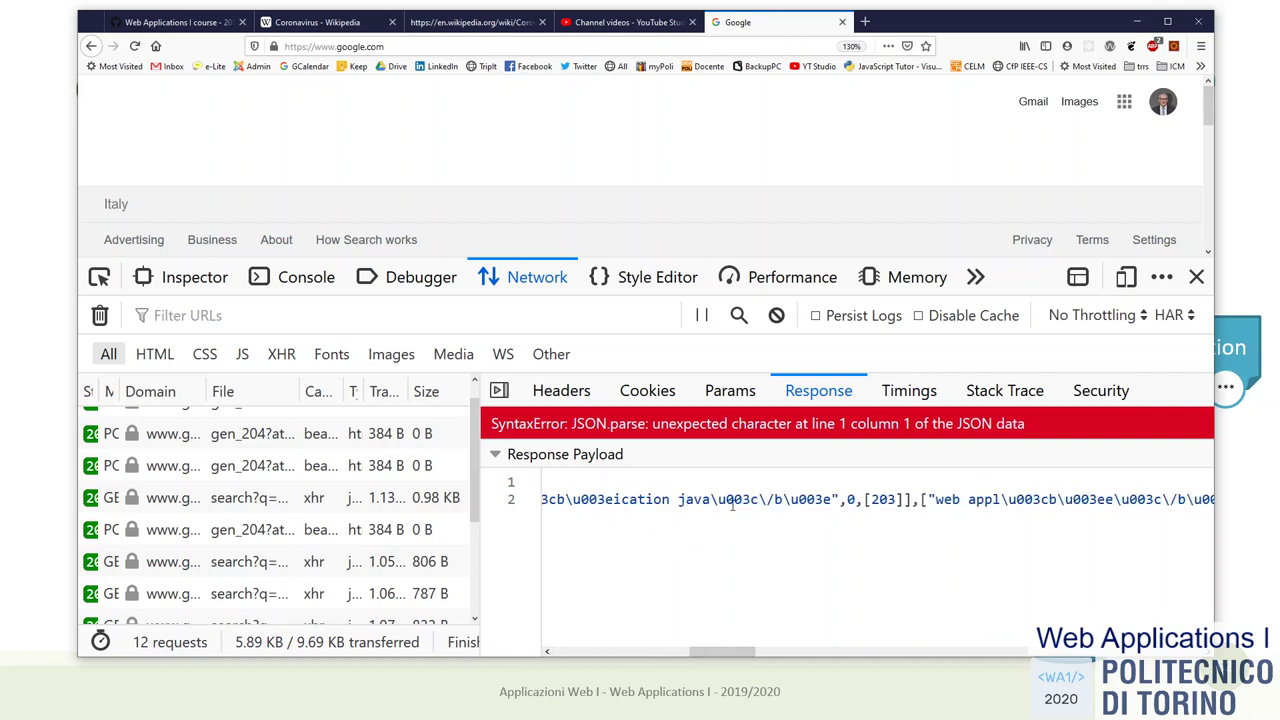
drag(747, 652, 827, 655)
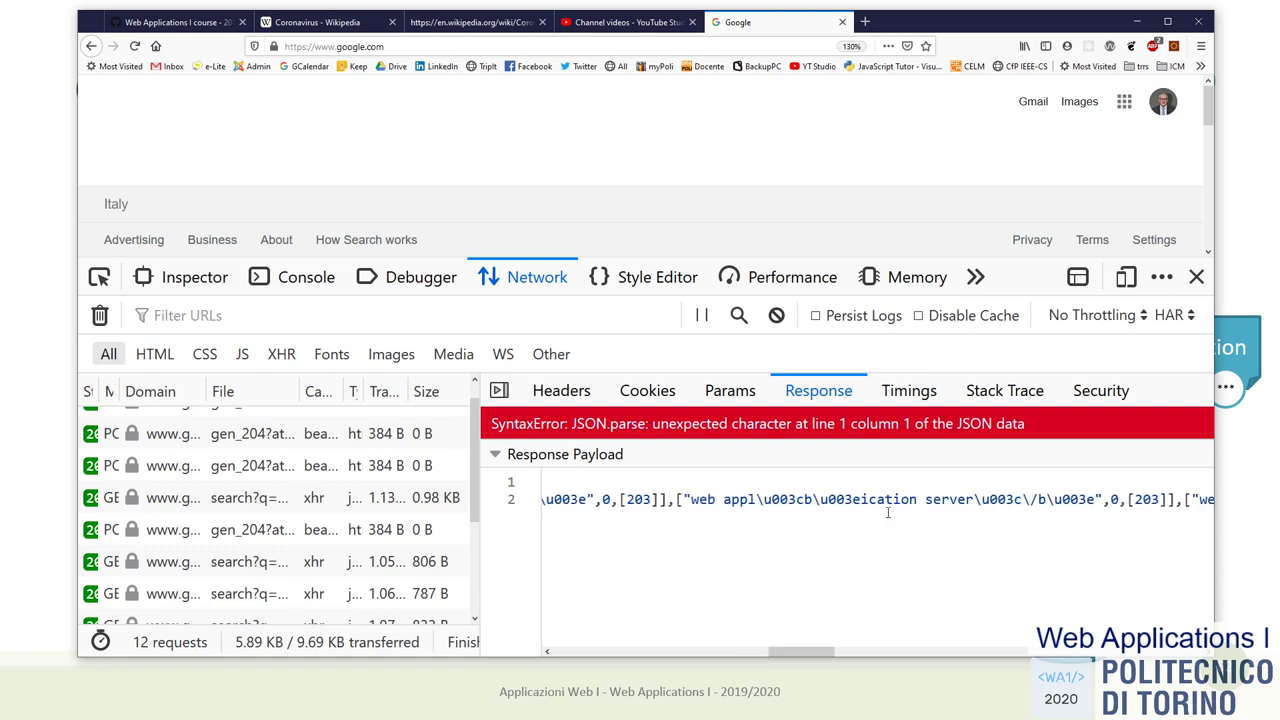
drag(884, 499, 940, 499)
drag(795, 654, 851, 654)
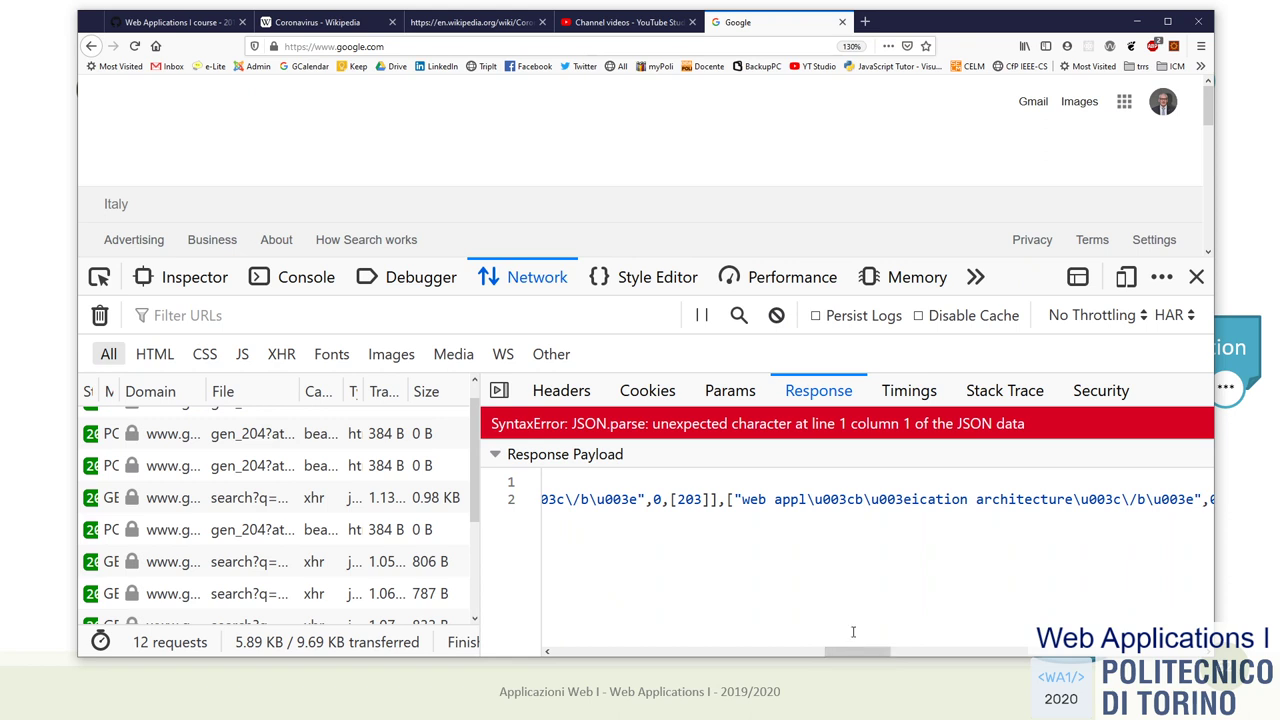
Select the 203 value and the whole of payload line 2, then minimize Firefox.
scroll(680, 199, down, 3)
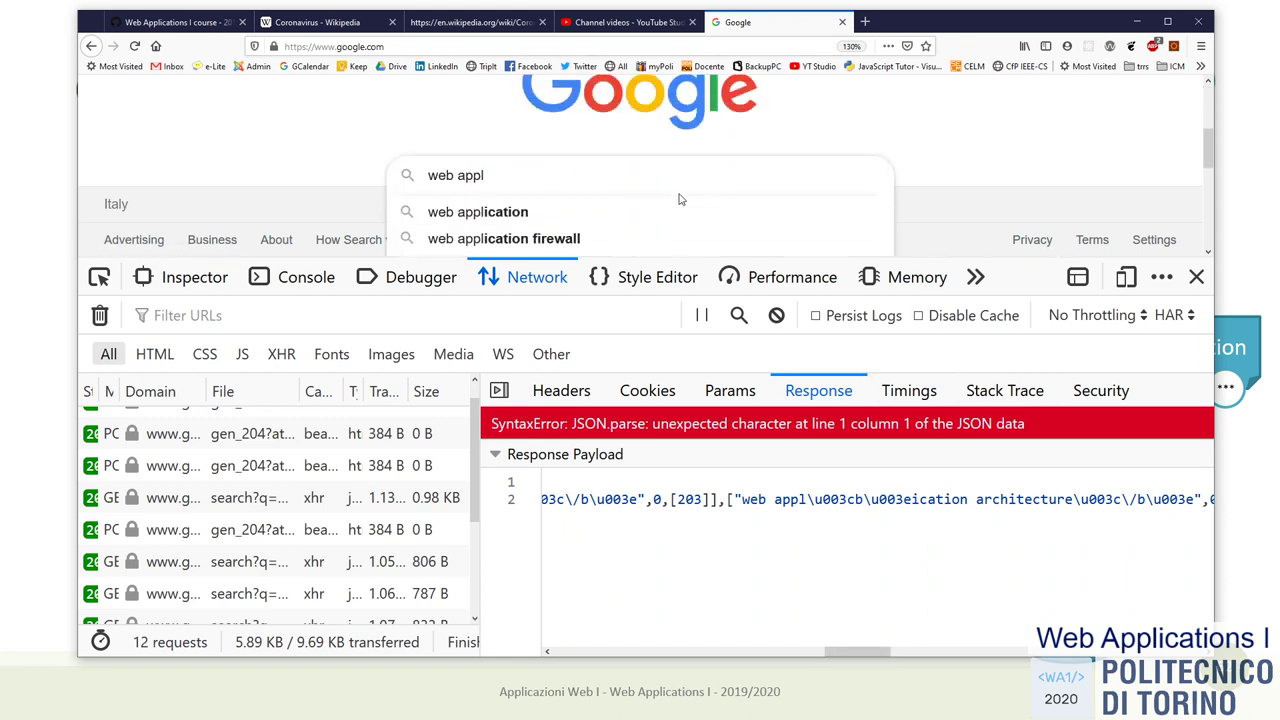
scroll(678, 199, down, 1)
scroll(670, 210, up, 2)
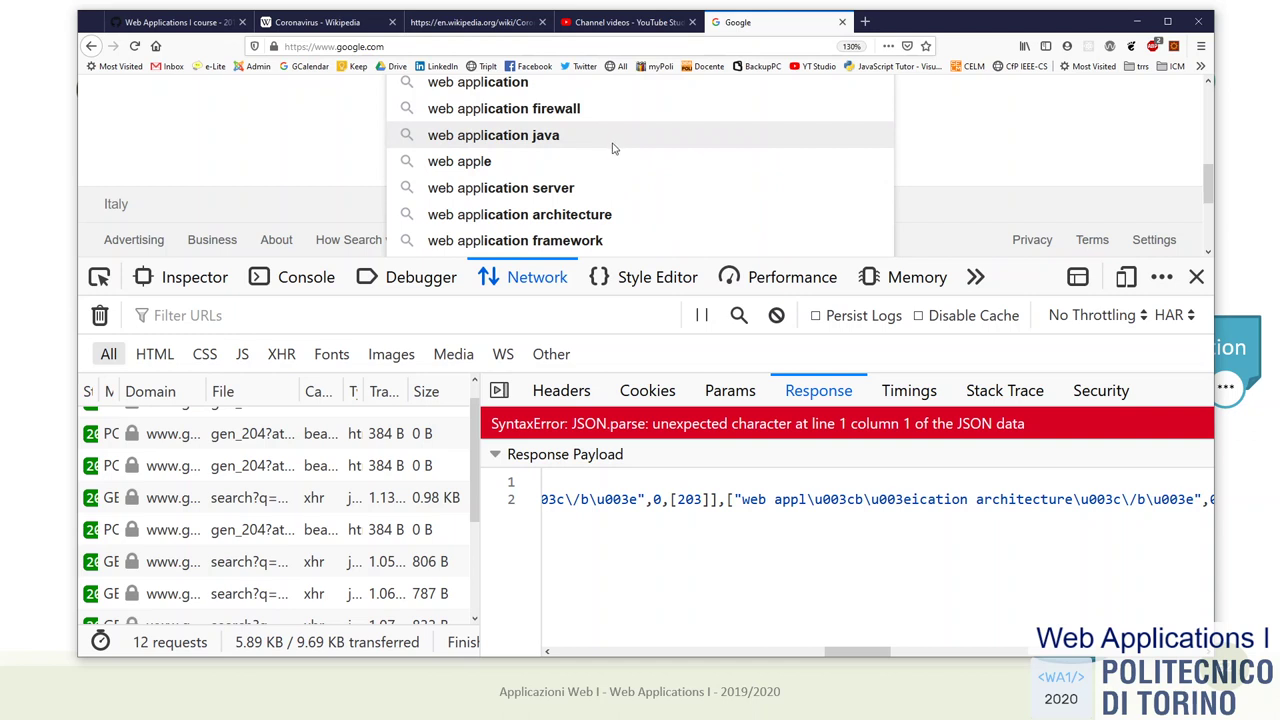
scroll(906, 521, right, 5)
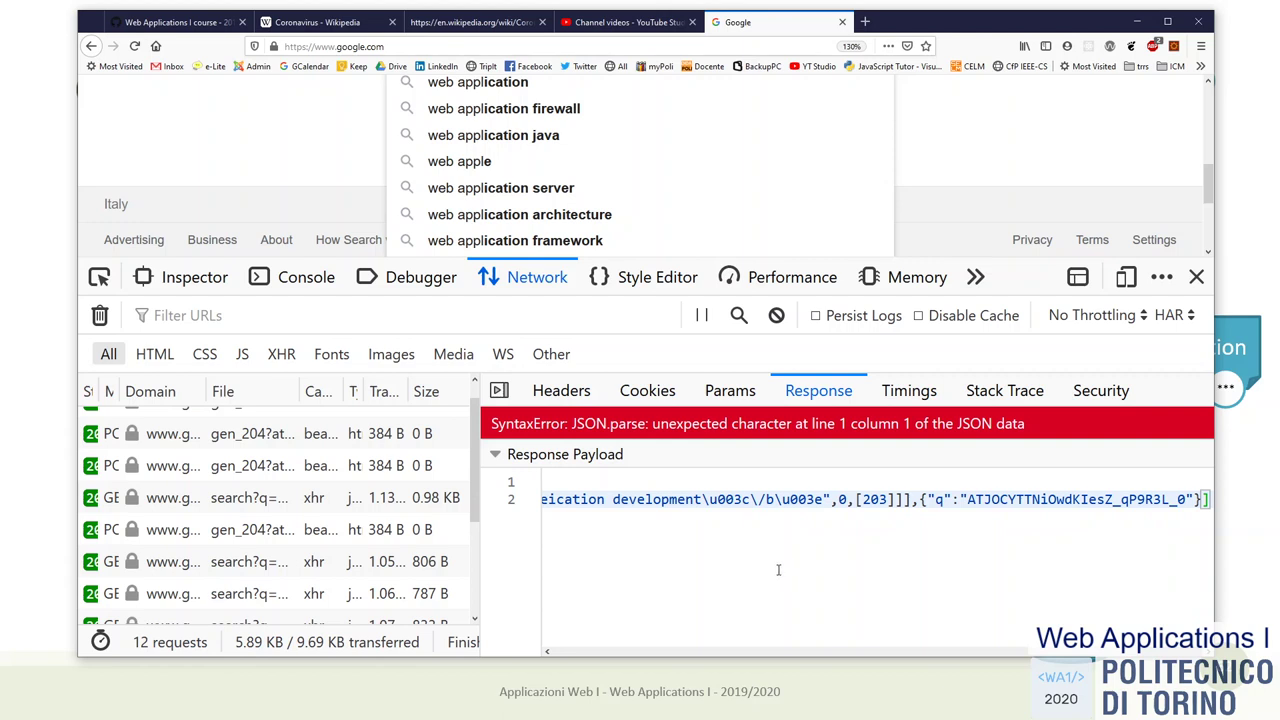
drag(673, 505, 874, 500)
double_click(872, 500)
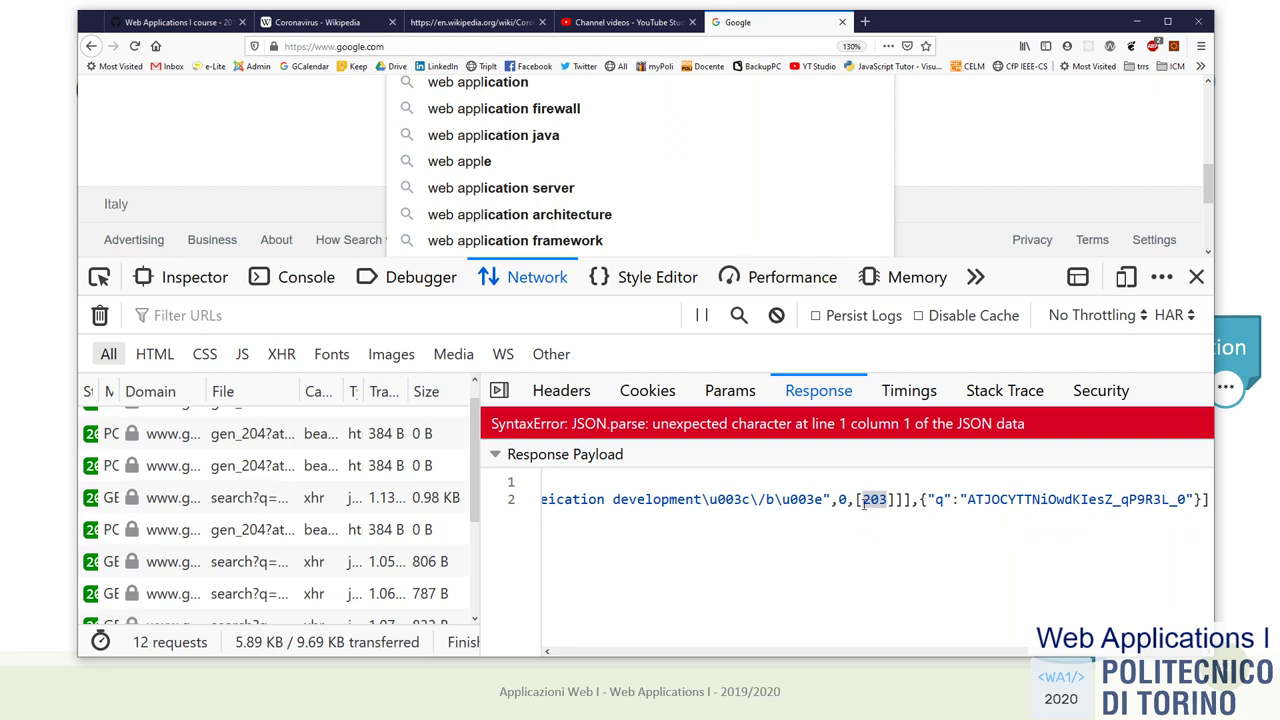
triple_click(594, 503)
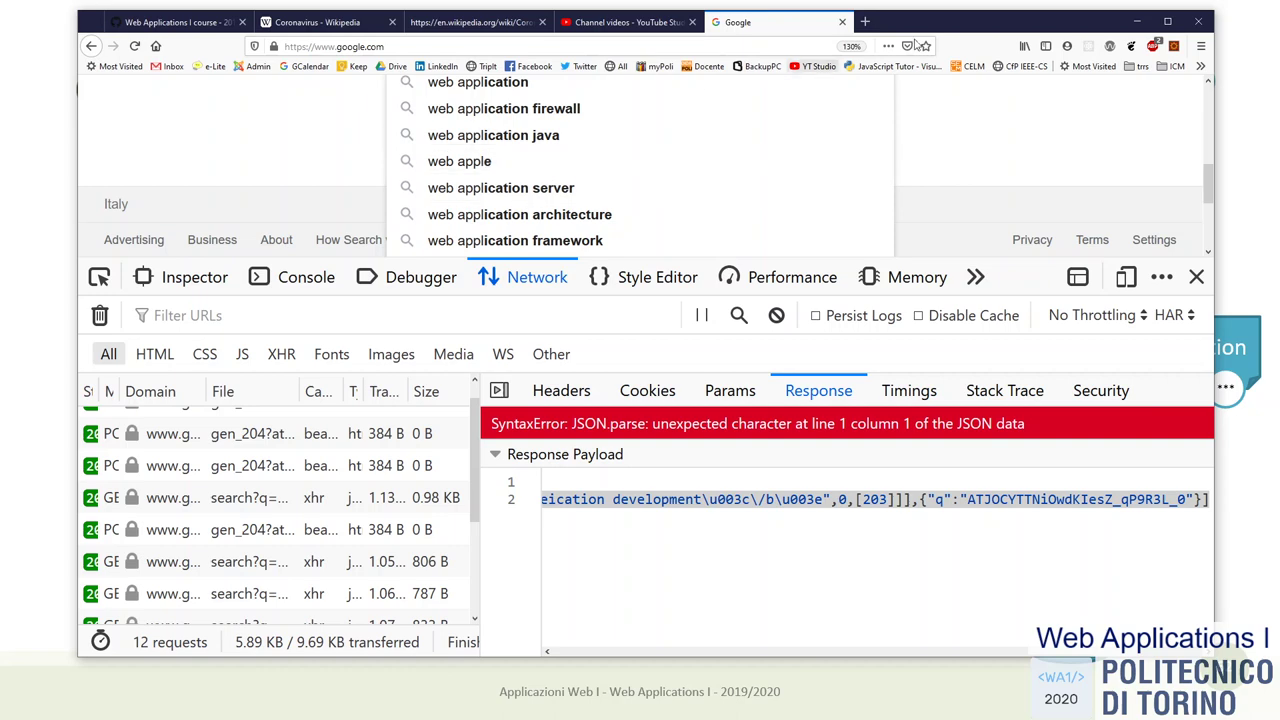
click(1148, 26)
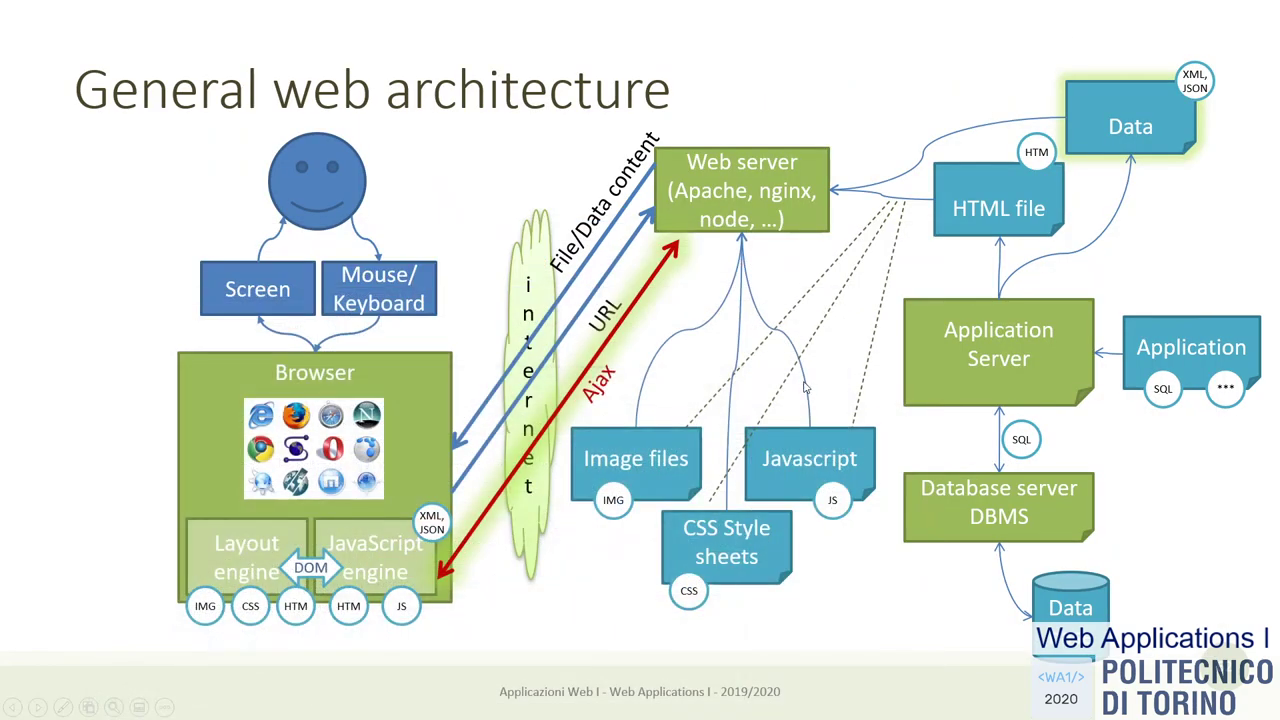